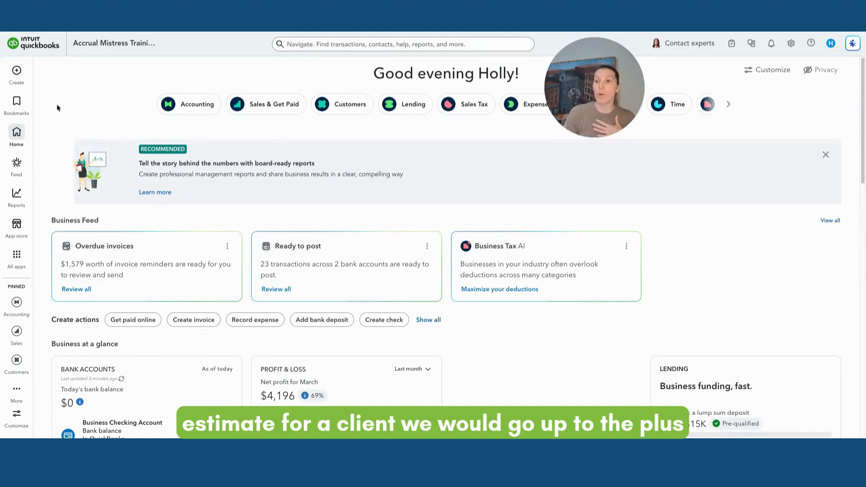
Step: Create a new estimate and assign it to the existing photography-business customer
click(17, 71)
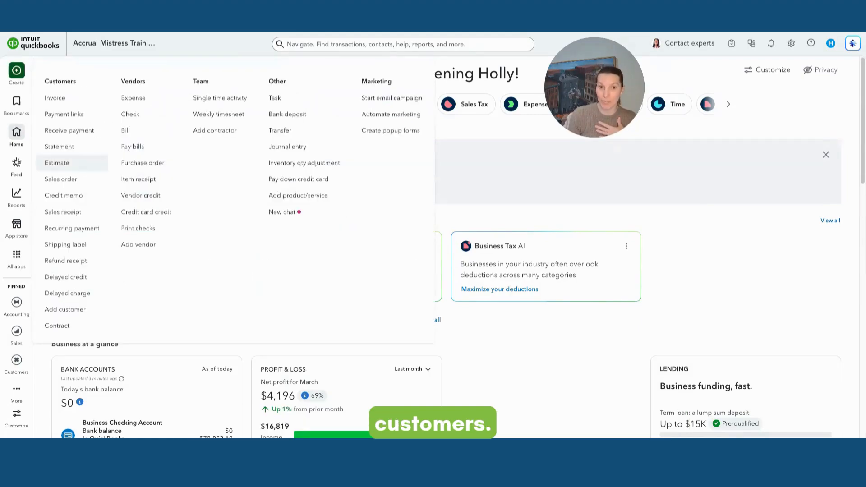
click(87, 163)
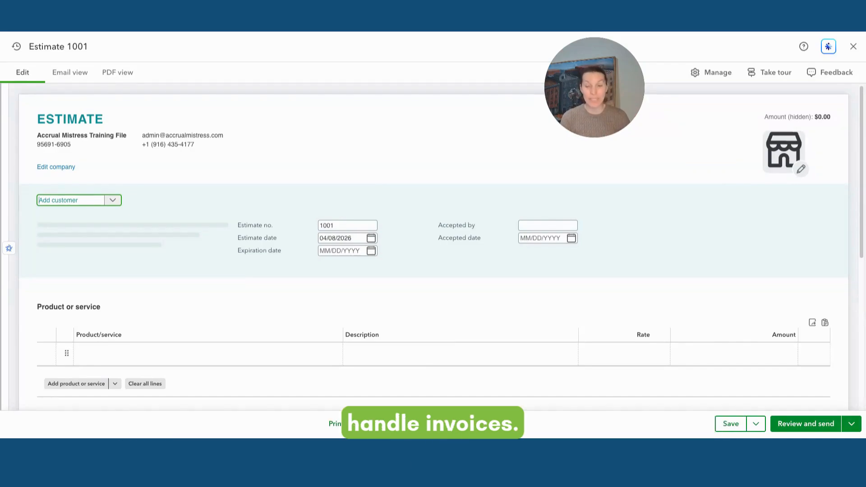
click(120, 202)
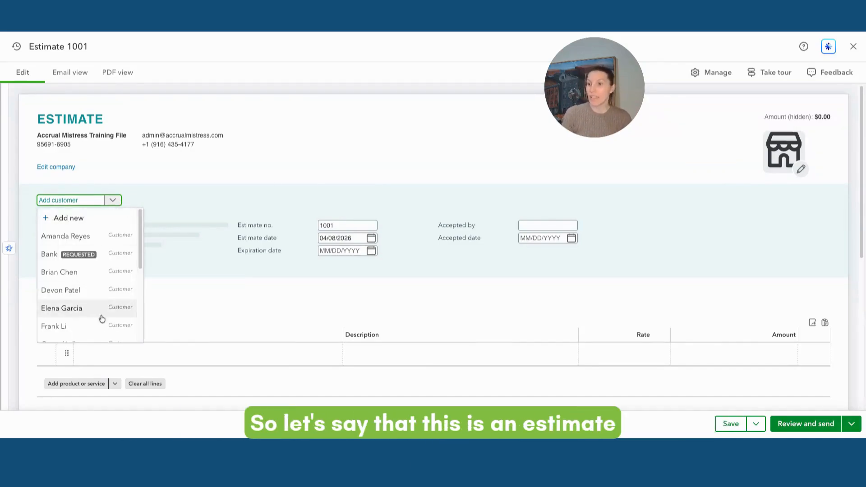
scroll(100, 314, down, 2)
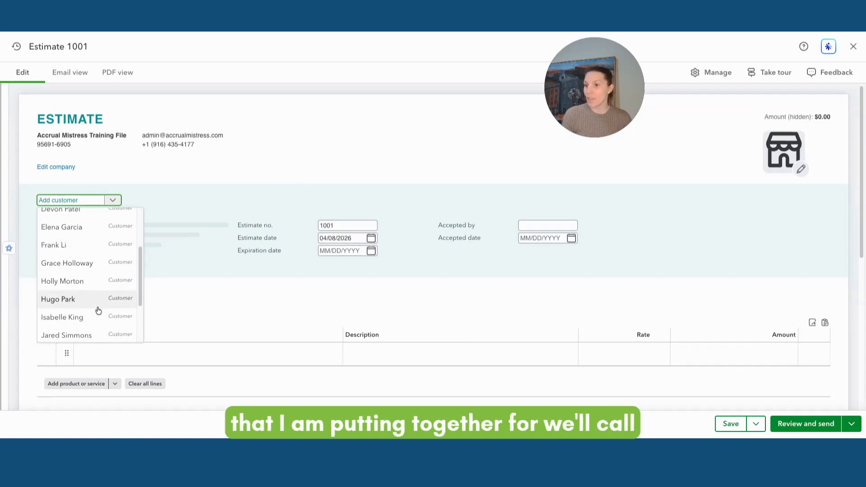
scroll(98, 311, down, 2)
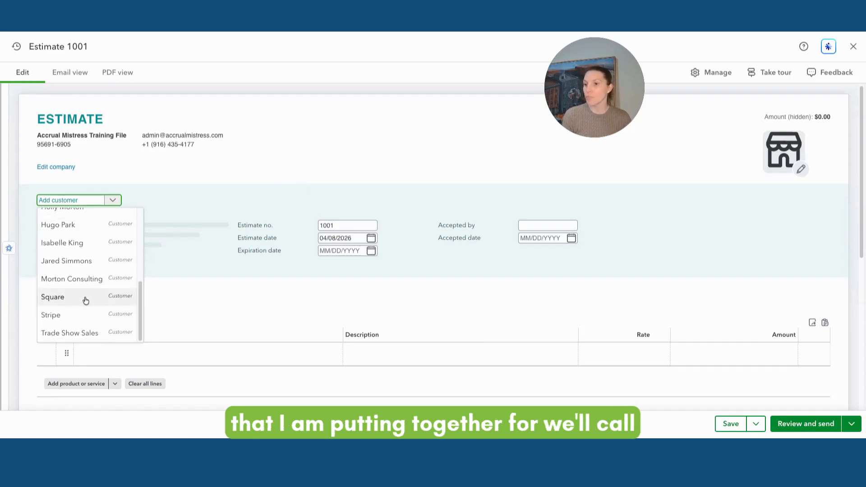
click(74, 262)
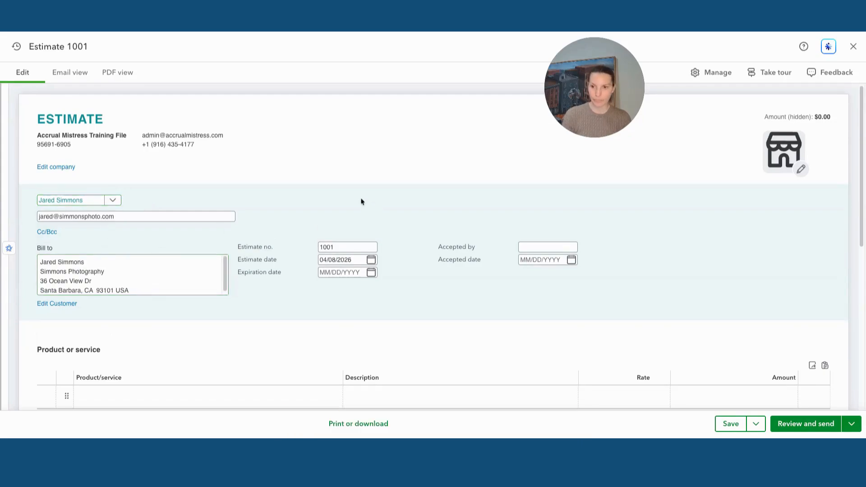
Step: Set the estimate's expiration date to 05/08/2026
scroll(327, 327, down, 1)
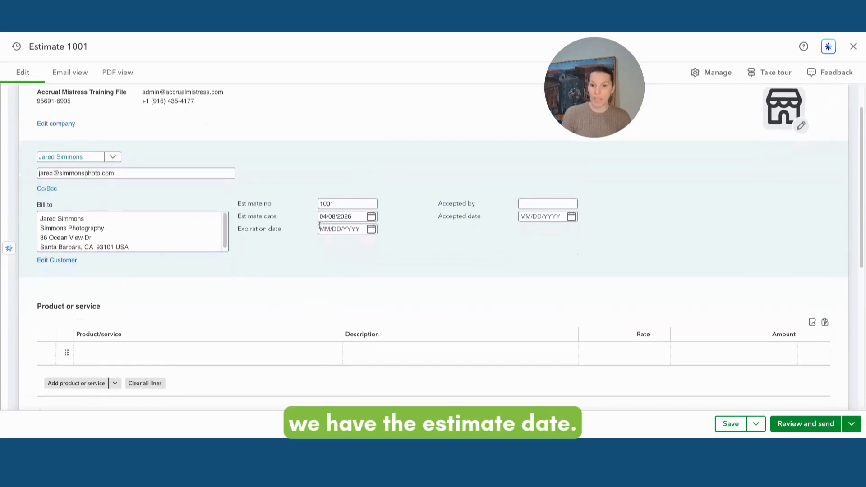
click(345, 230)
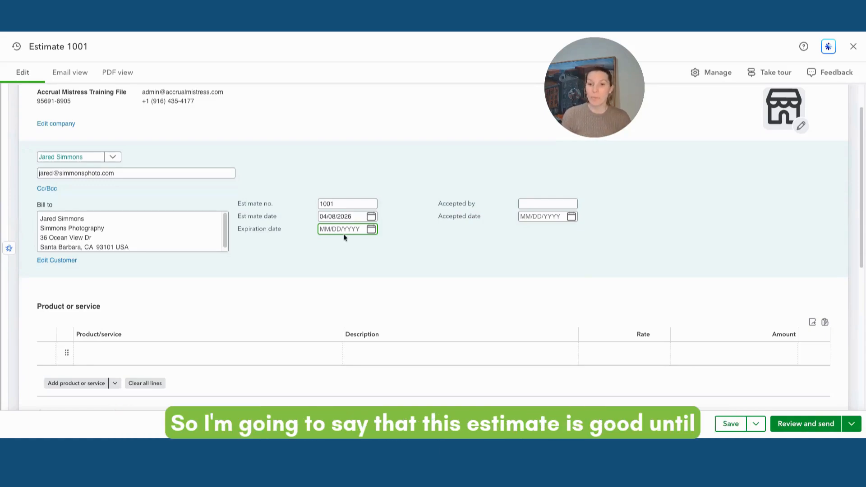
text(5/8)
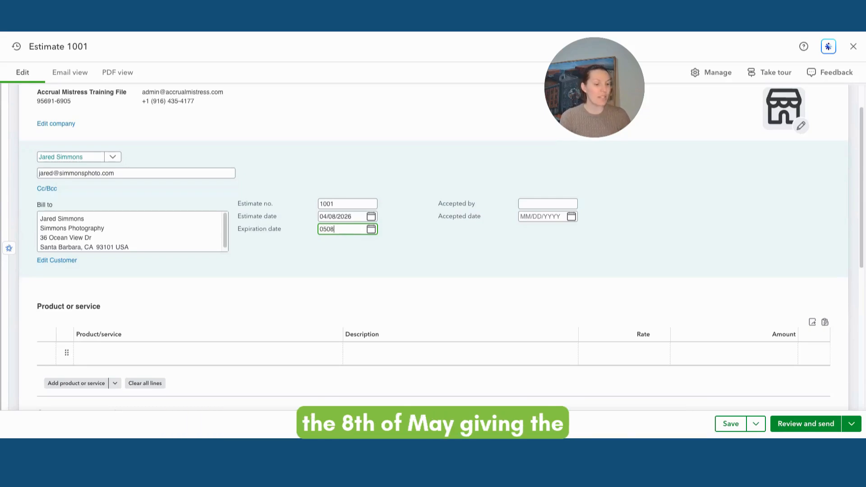
key(Tab)
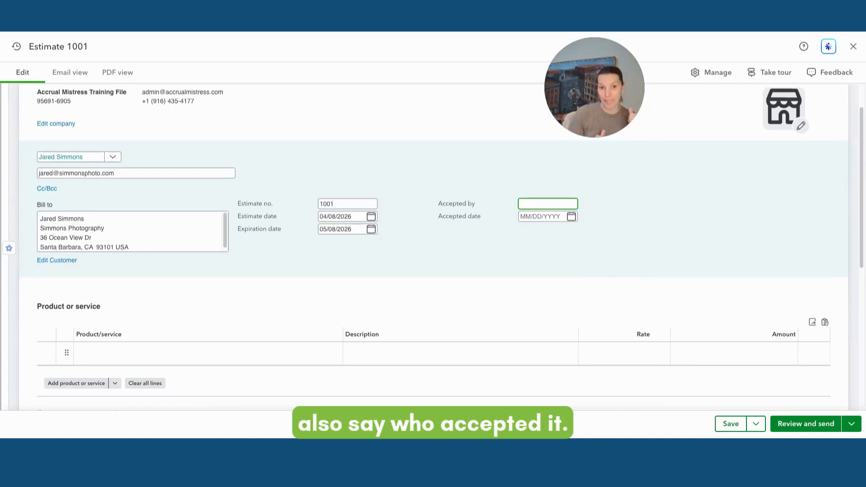
Step: Add the 6 Month Bookkeeping Bootcamp service as the estimate's first line item
scroll(546, 252, down, 2)
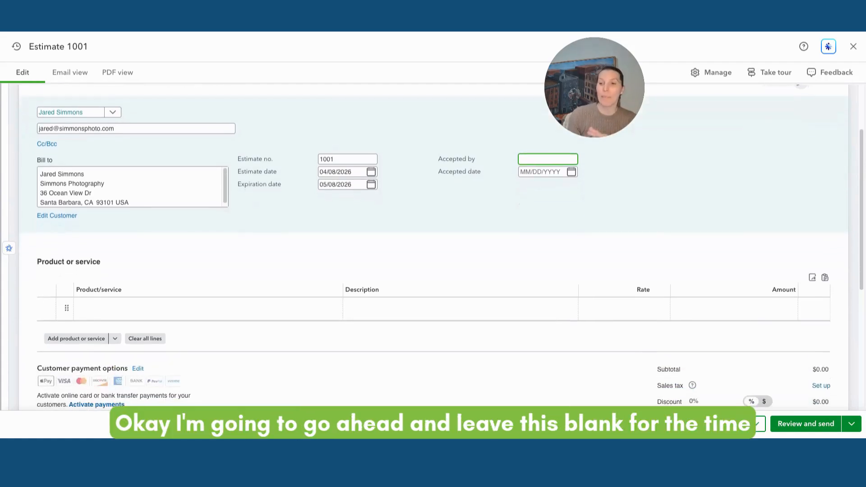
scroll(546, 252, down, 2)
click(530, 258)
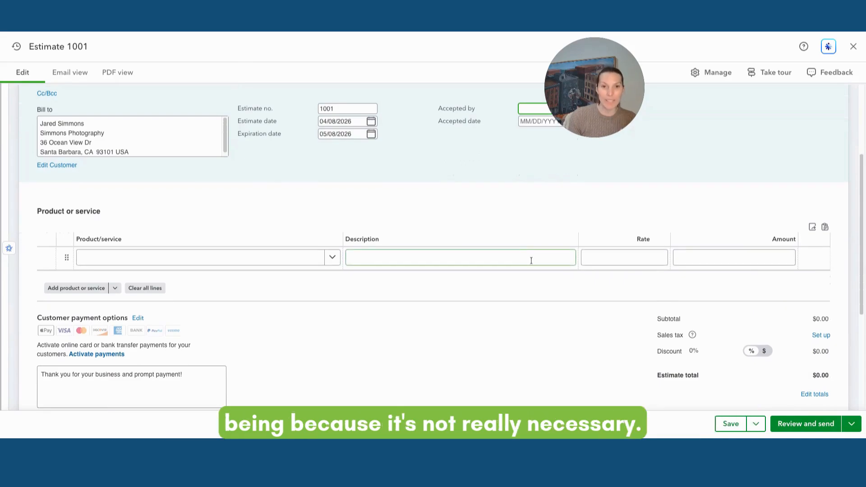
click(298, 262)
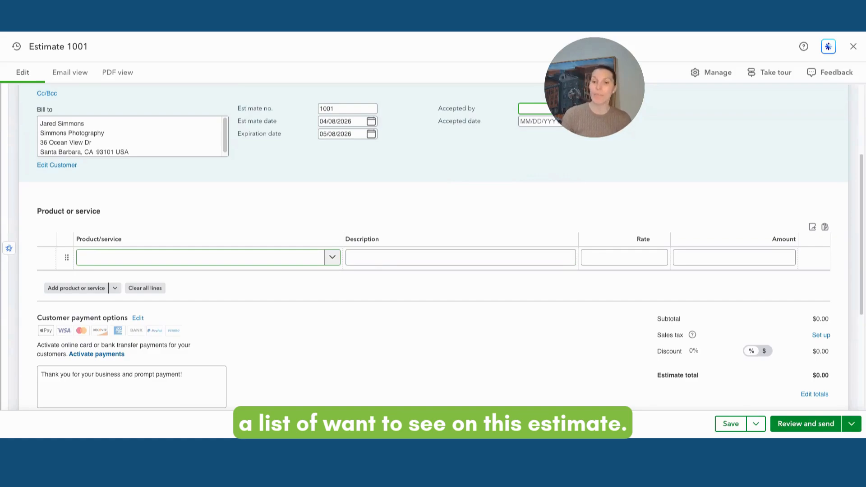
click(333, 255)
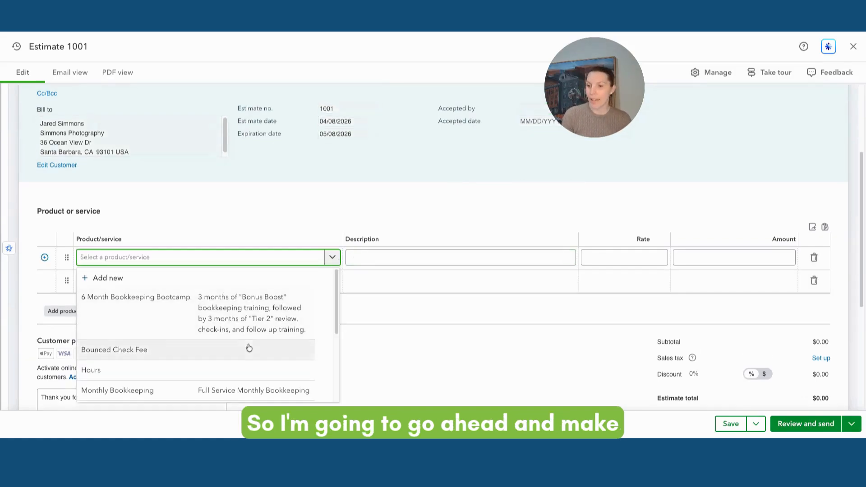
click(241, 326)
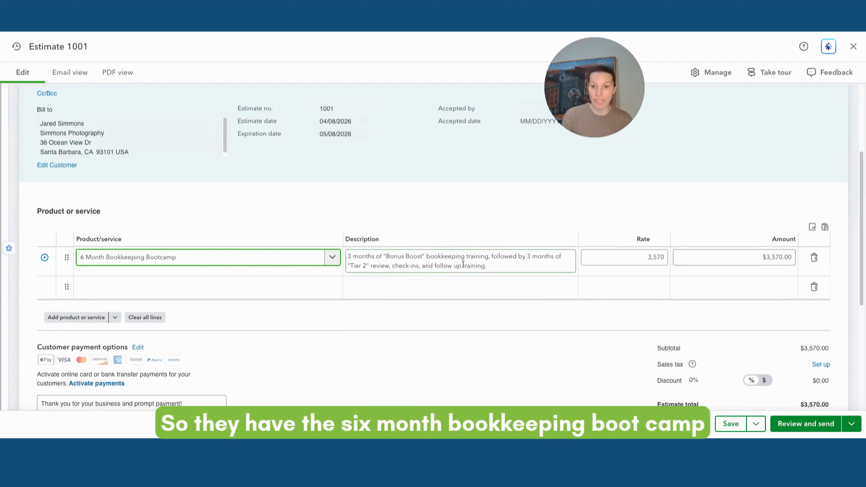
Step: Add Monthly Bookkeeping as the second line item with a rate of 1,500
click(388, 285)
scroll(274, 386, down, 3)
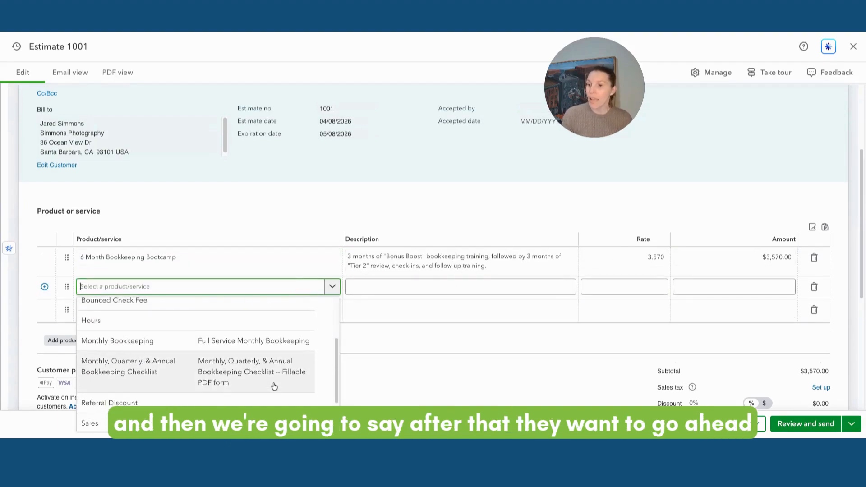
scroll(274, 386, down, 1)
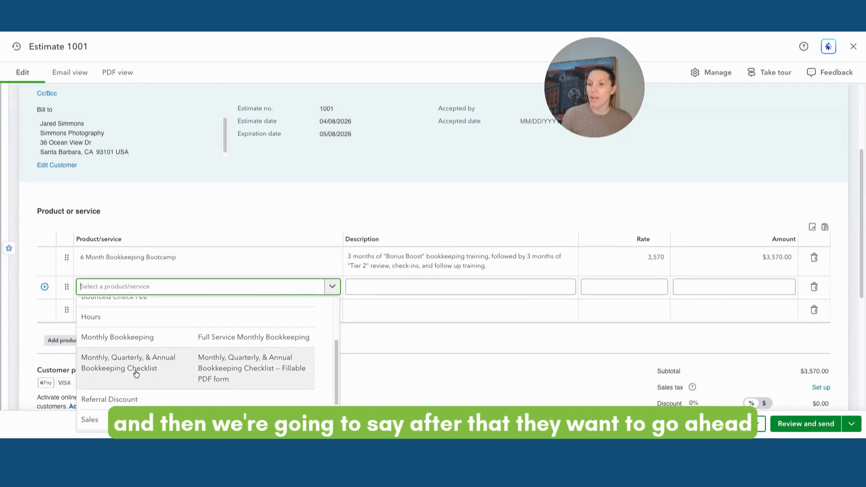
click(142, 341)
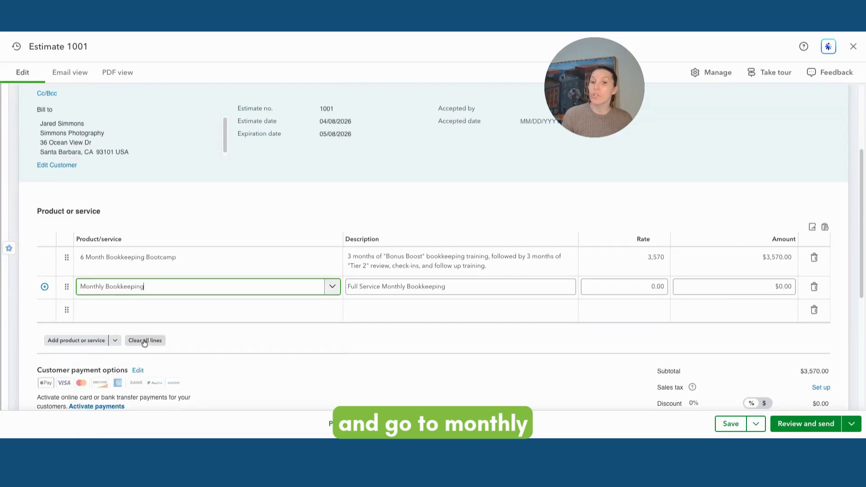
click(640, 284)
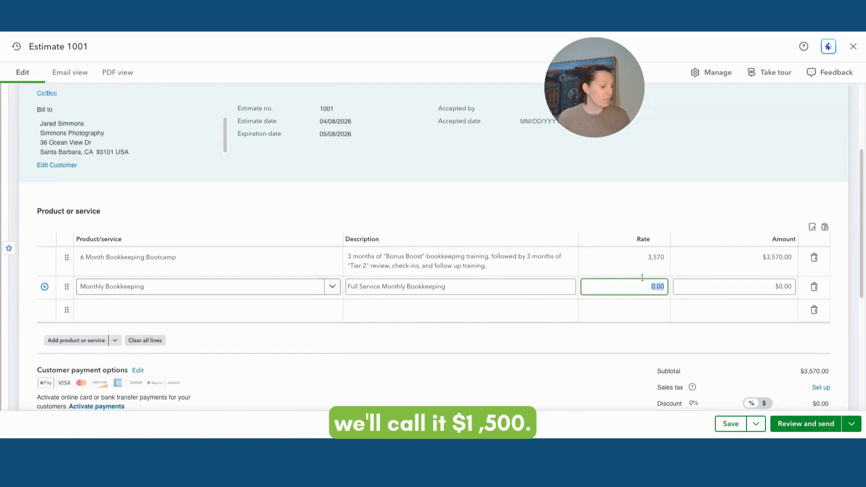
text(1500)
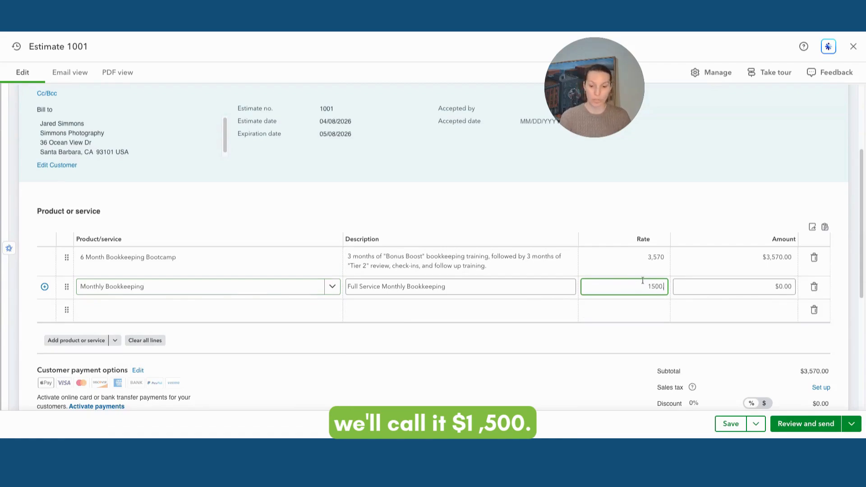
key(Tab)
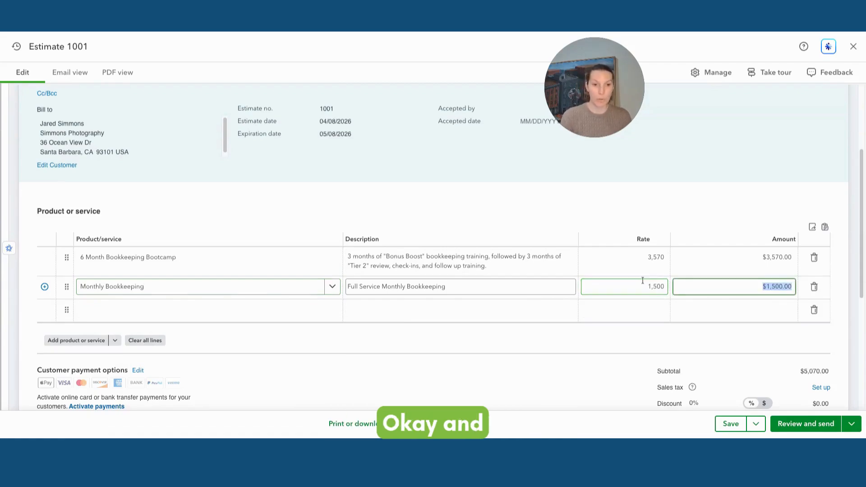
Step: Extend the Monthly Bookkeeping line's description to read "Full Service Monthly Bookkeeping | Next Six Months"
click(481, 289)
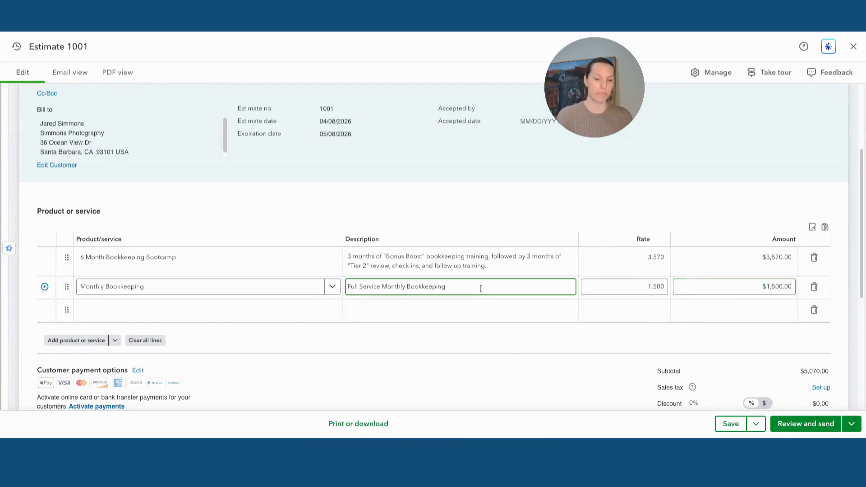
text(Next Si)
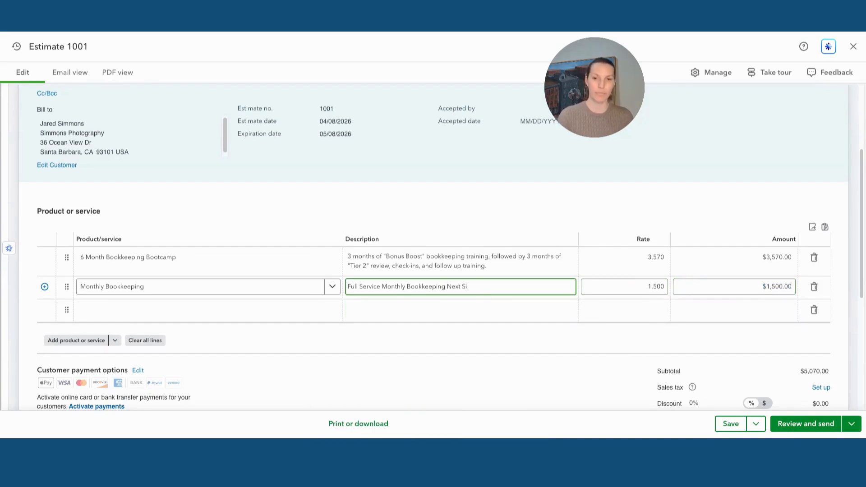
text(x Months)
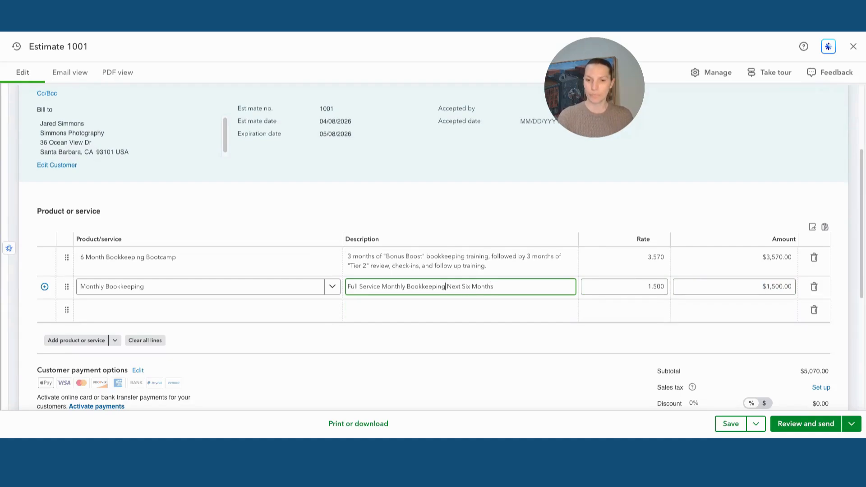
text(()
key(Tab)
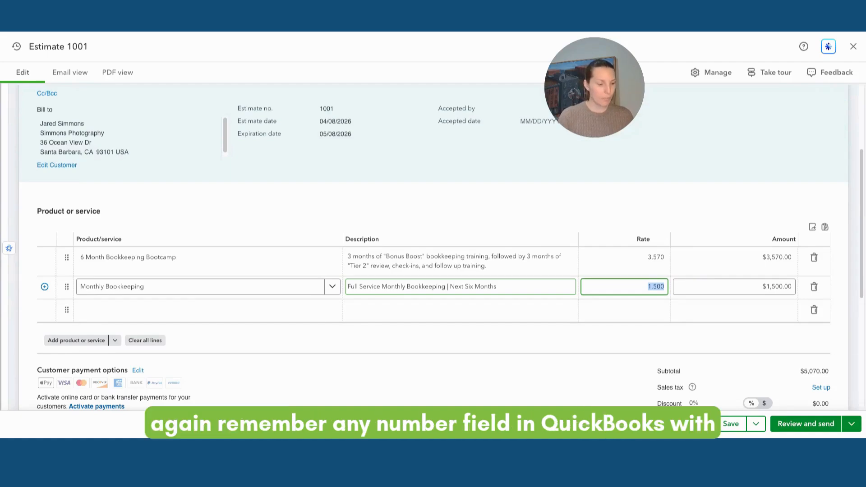
Step: Multiply the Monthly Bookkeeping rate by six by entering 1,500*6
key(Right)
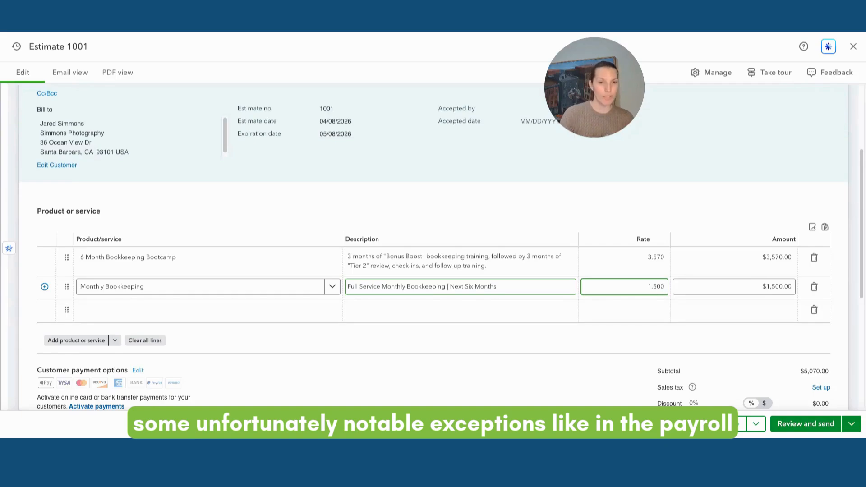
text(*6)
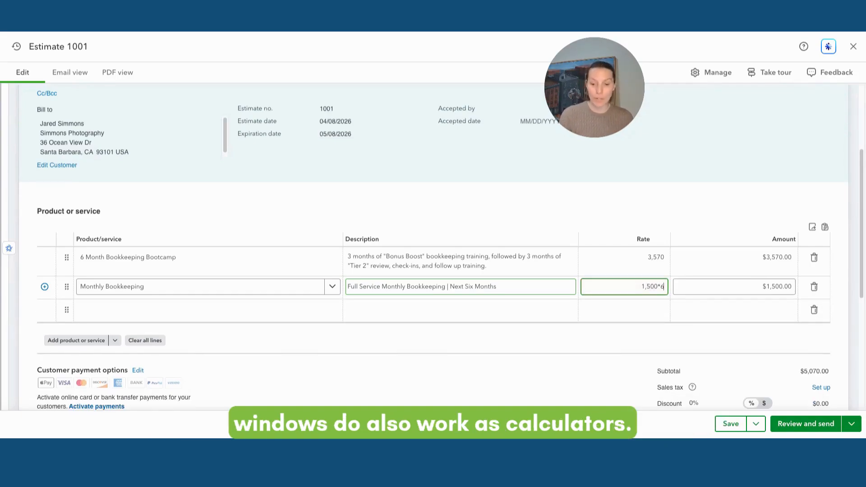
key(Tab)
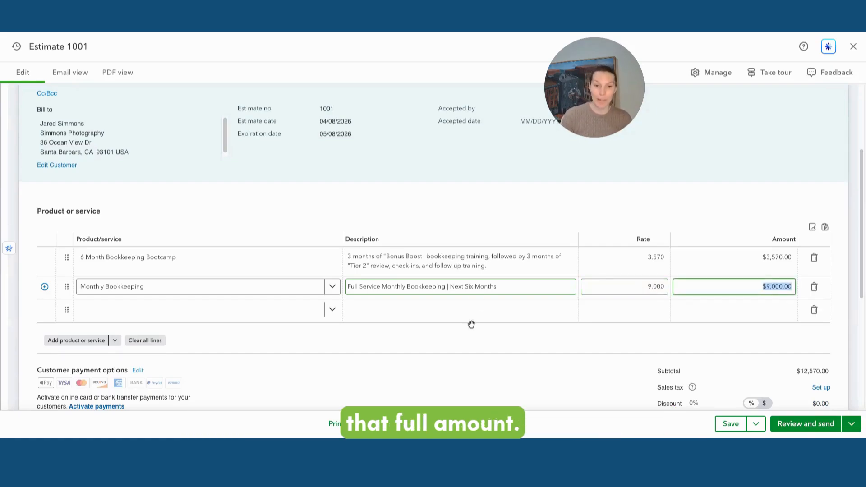
click(453, 347)
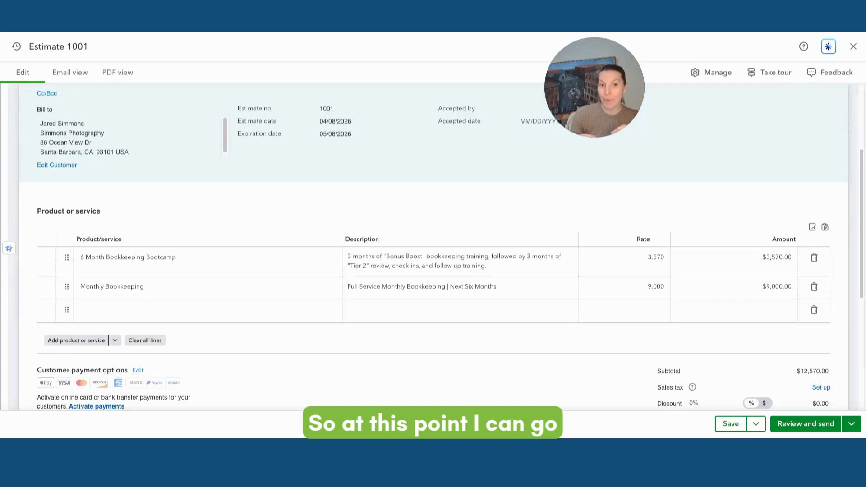
Step: Review the estimate's line items, totals and notes, its management options, and its email and PDF previews
scroll(433, 248, down, 1)
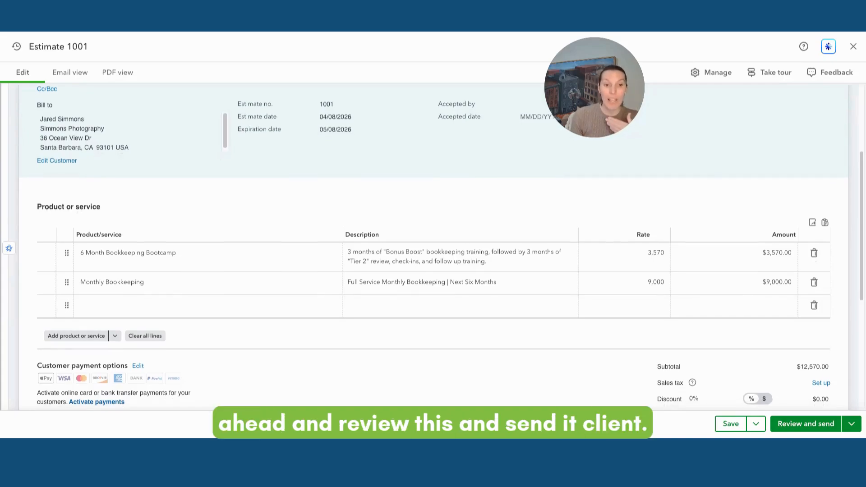
scroll(433, 248, down, 5)
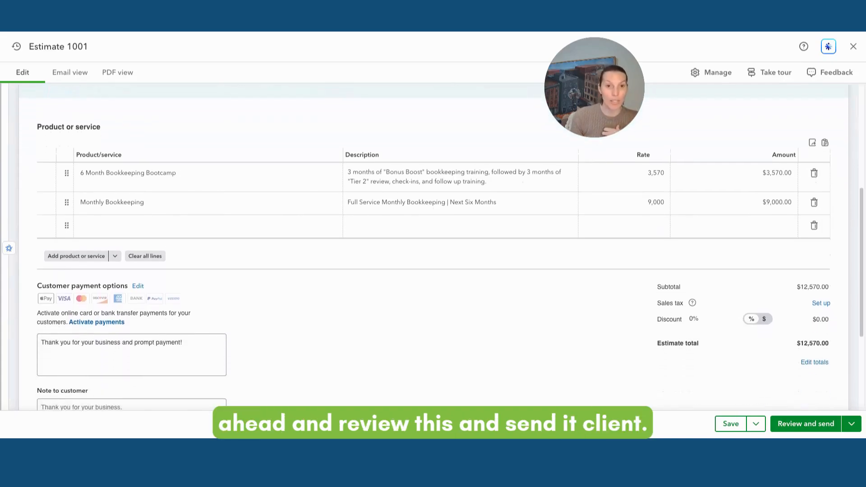
scroll(345, 378, down, 1)
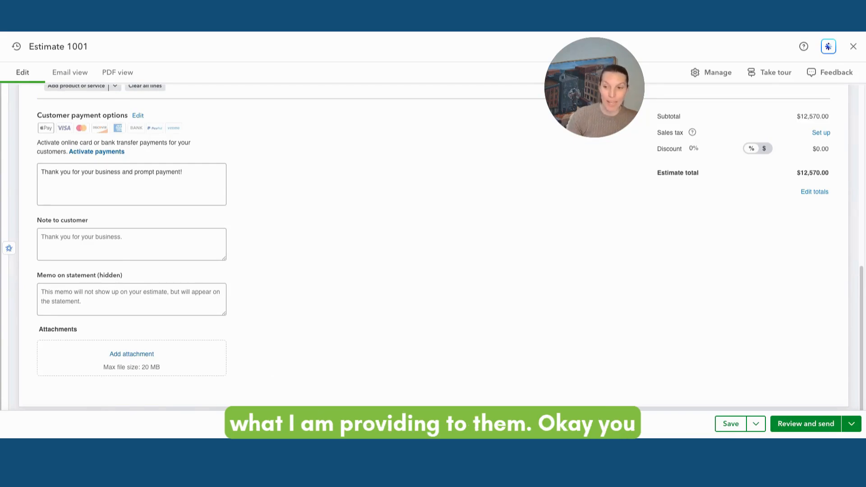
scroll(433, 243, up, 8)
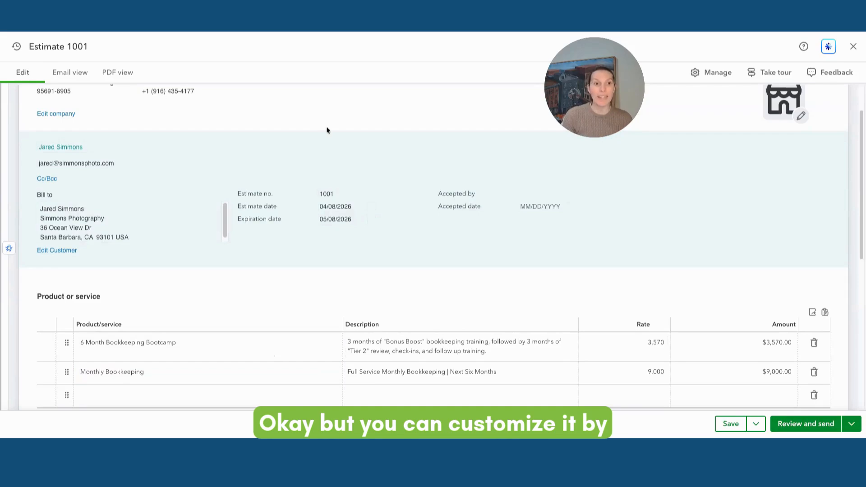
click(705, 75)
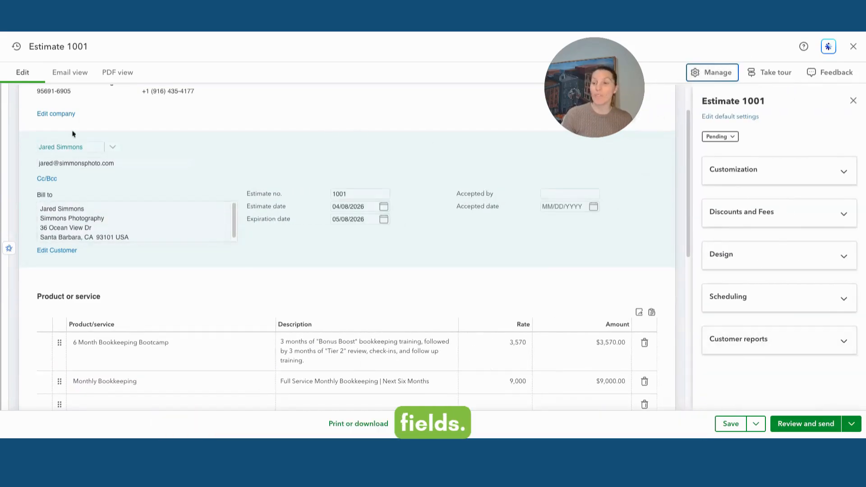
click(67, 74)
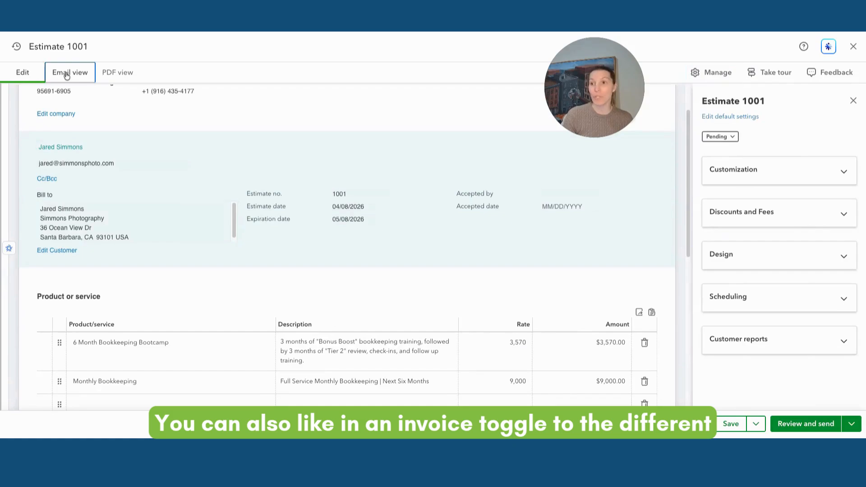
click(129, 74)
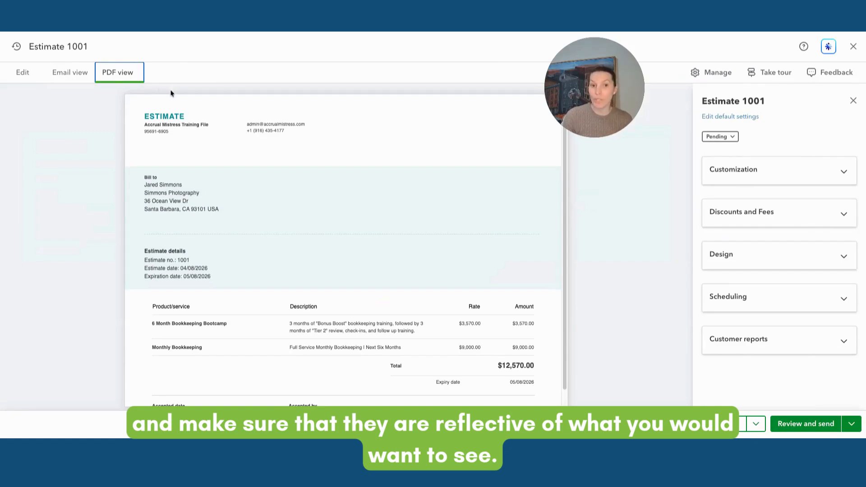
click(21, 76)
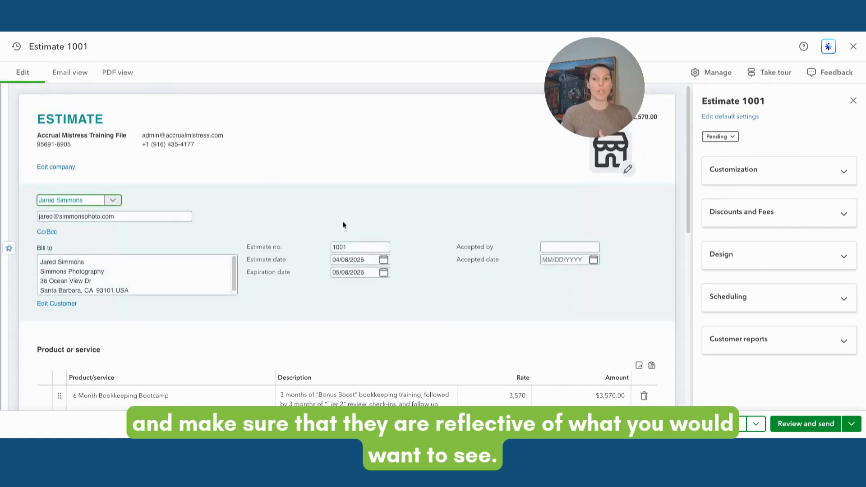
Step: Save and close the estimate
scroll(362, 229, down, 1)
scroll(361, 229, down, 5)
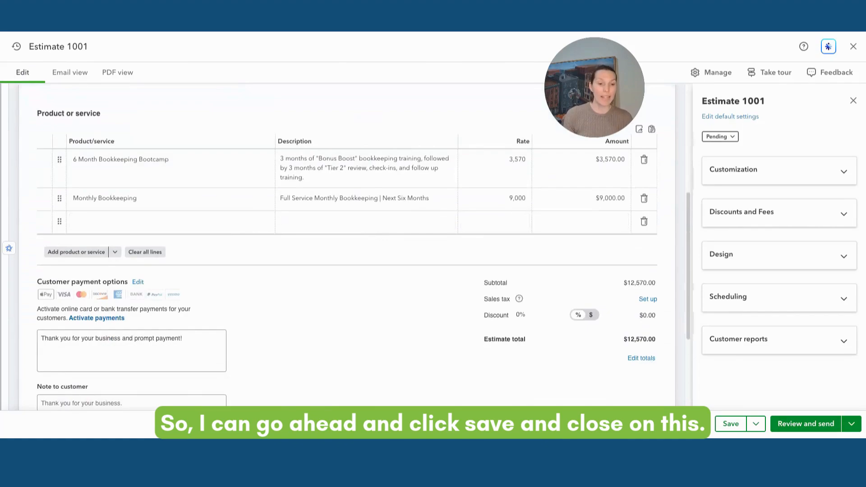
click(762, 427)
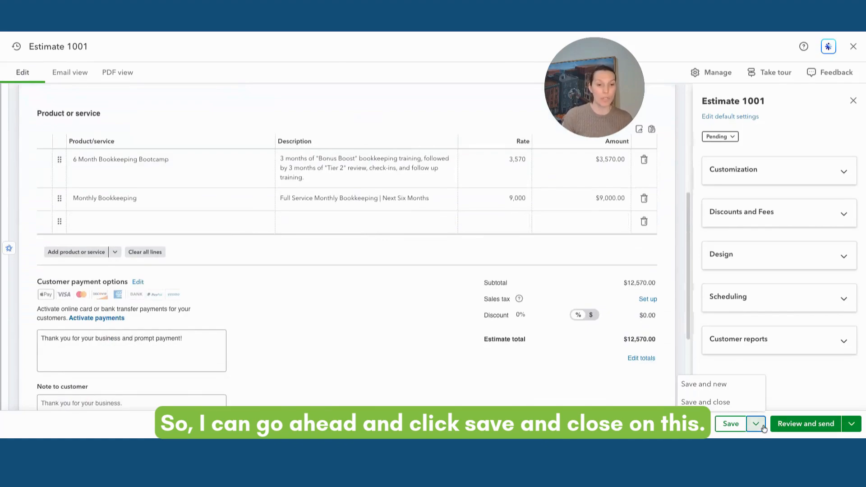
click(706, 402)
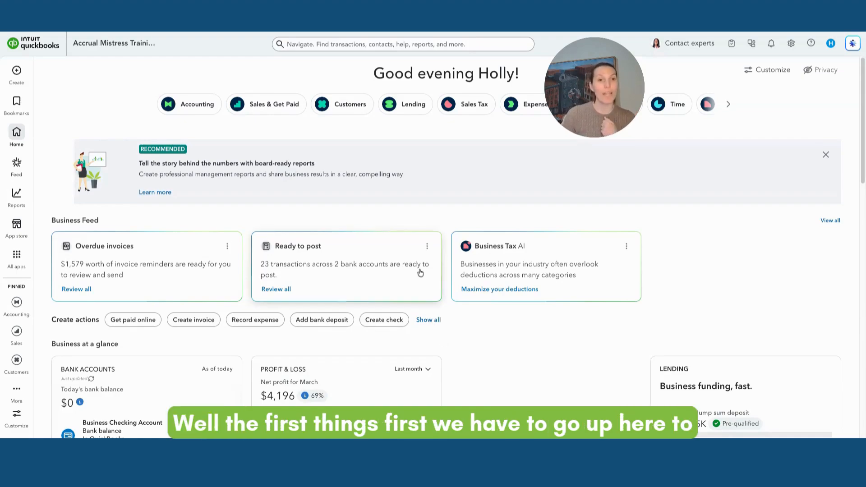
Step: Turn on Progress Invoicing in the company's Sales settings, save the change and close the settings
click(792, 44)
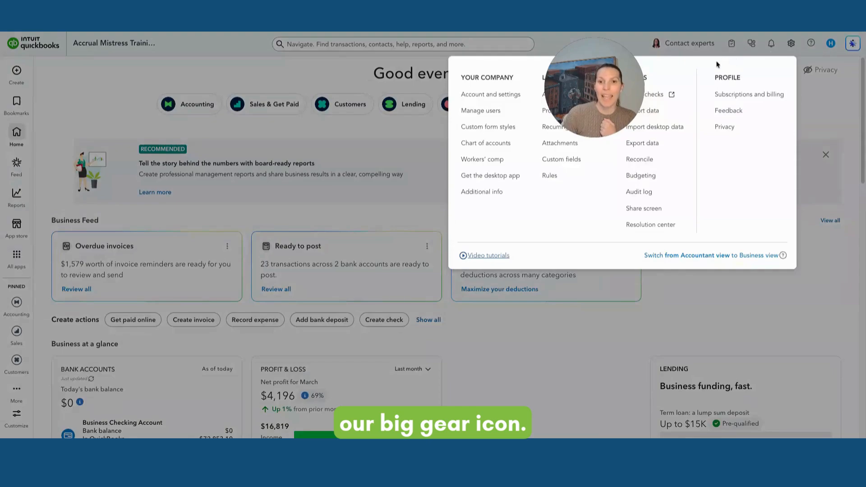
click(482, 98)
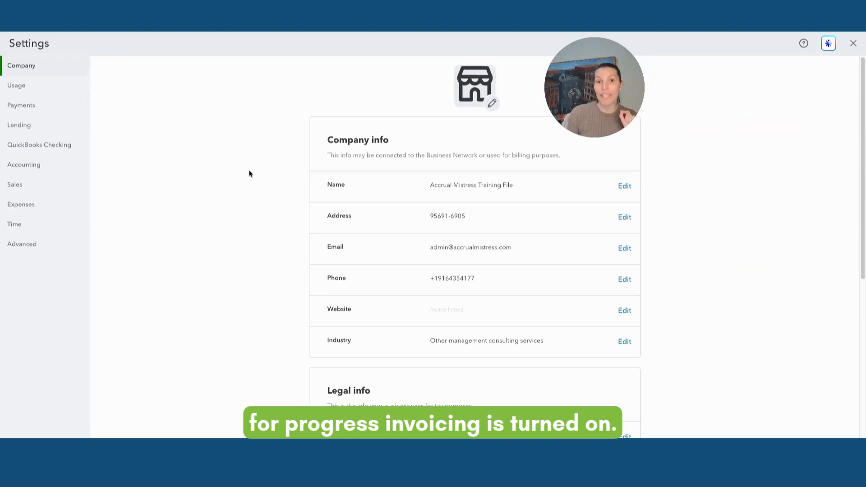
click(48, 211)
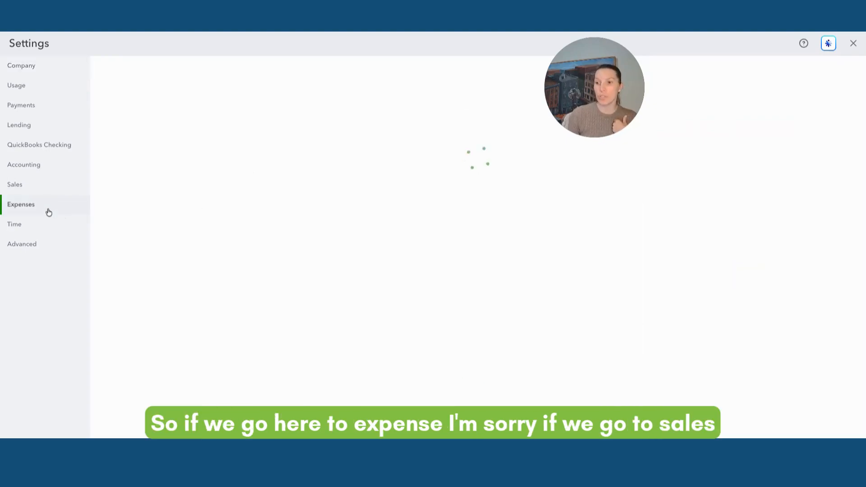
click(24, 190)
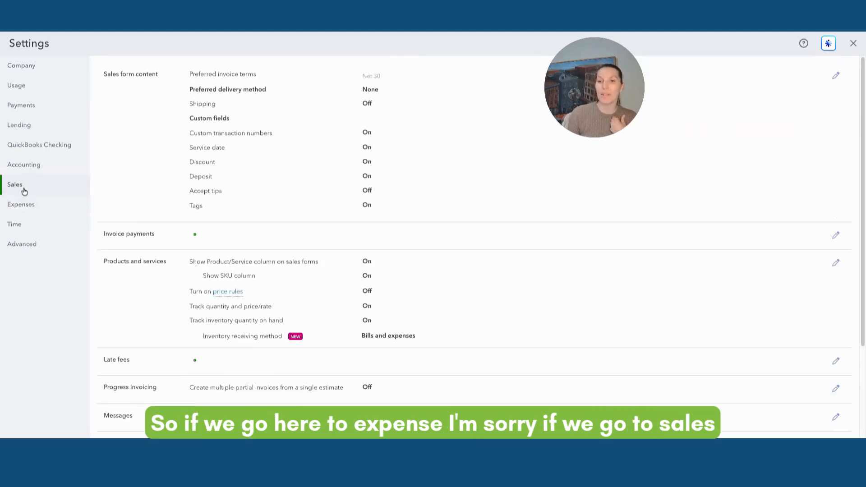
scroll(145, 299, down, 1)
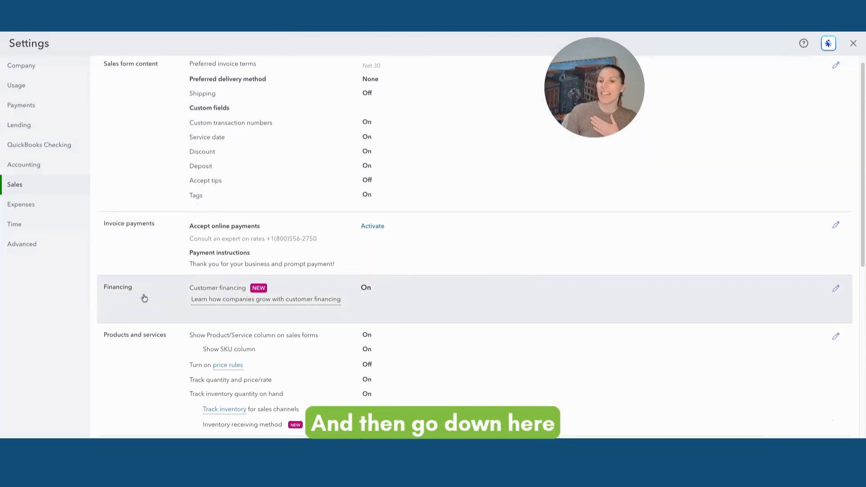
scroll(144, 298, down, 5)
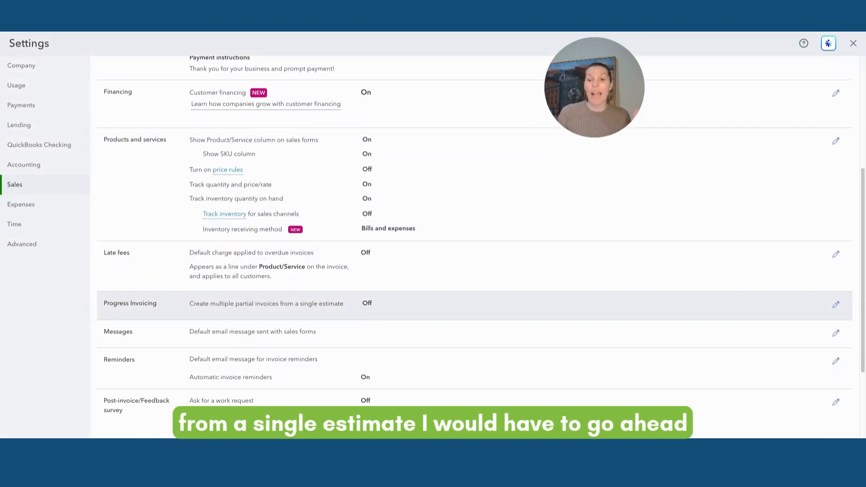
click(836, 305)
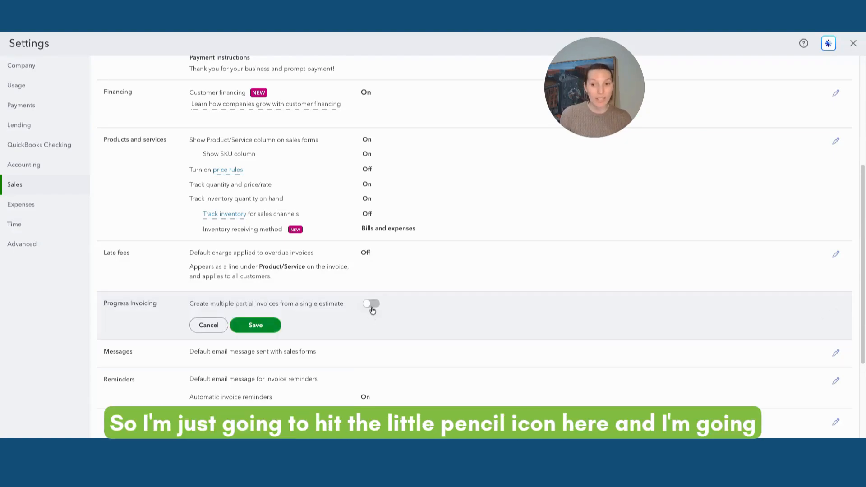
click(370, 308)
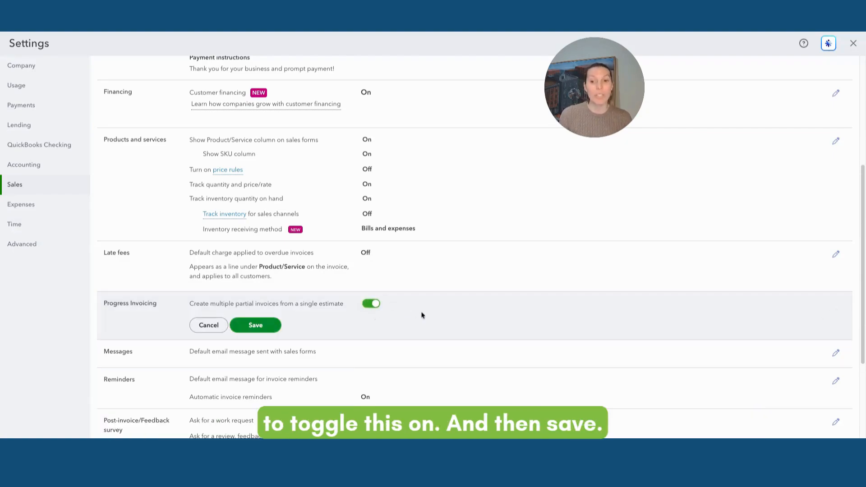
click(254, 329)
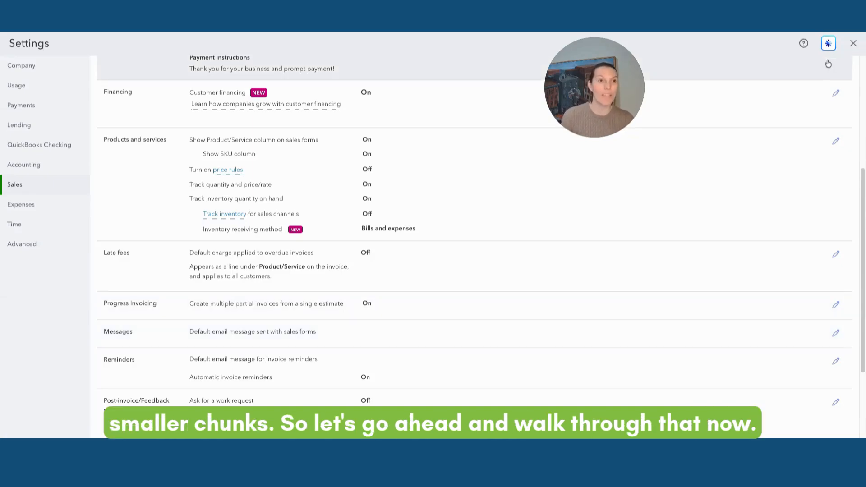
click(855, 45)
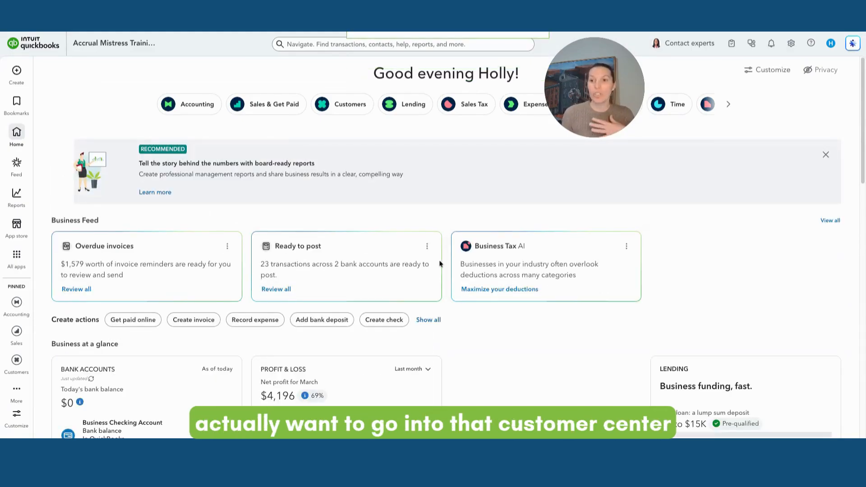
Step: Open the full profile of the Simmons Photography customer from the Customers & leads list
click(349, 108)
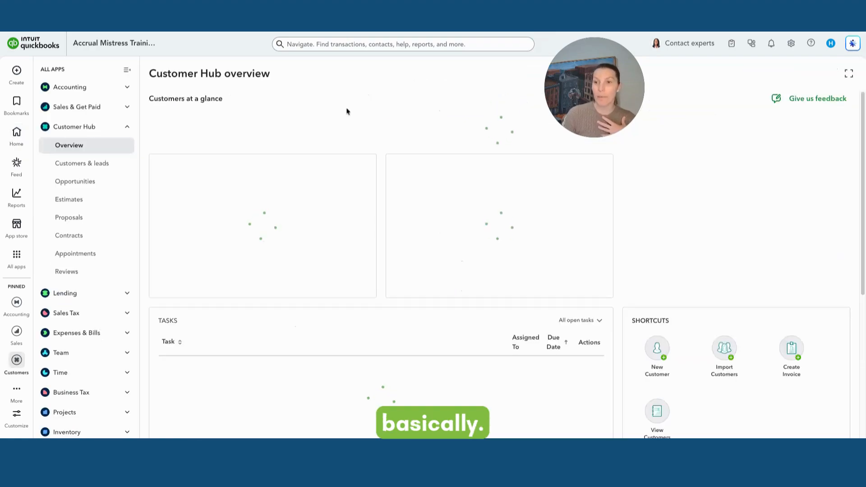
click(107, 165)
scroll(283, 283, down, 8)
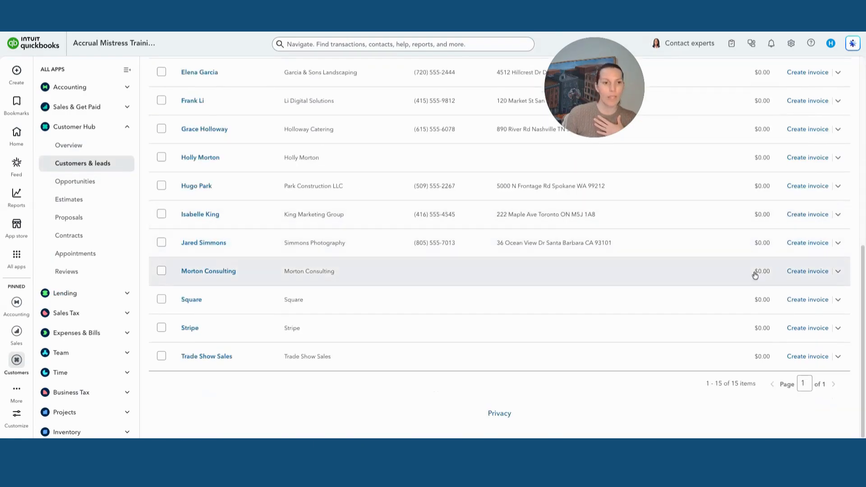
click(206, 245)
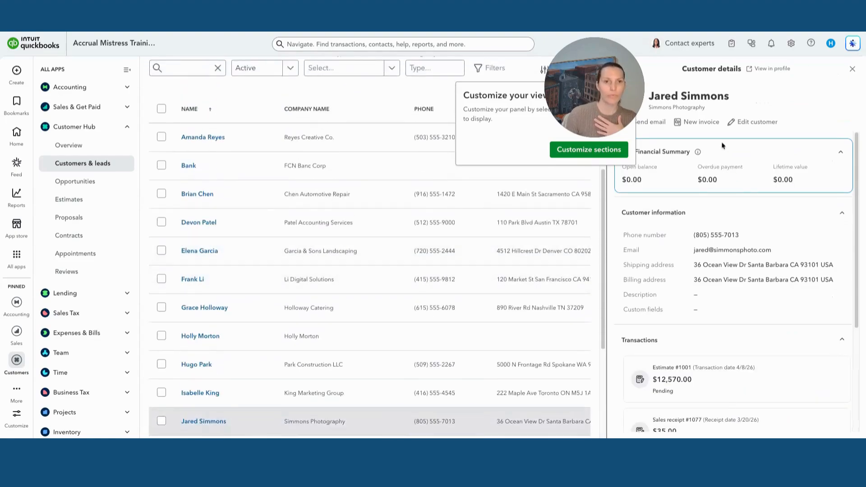
click(774, 68)
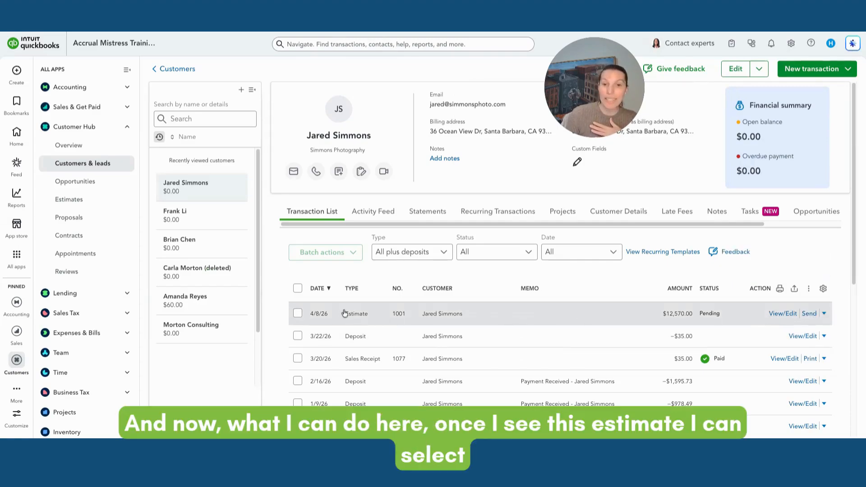
Step: Convert the customer's pending estimate to an invoice, using manual entry for each line as the amount to invoice
click(825, 315)
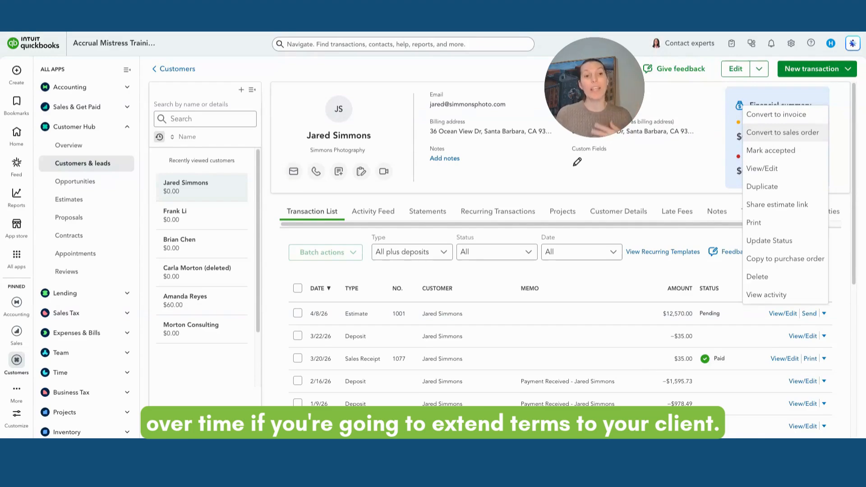
click(767, 117)
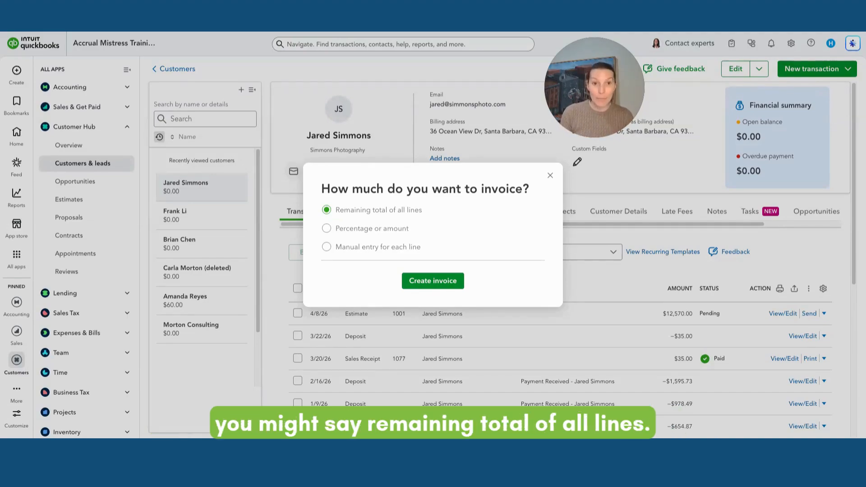
click(326, 229)
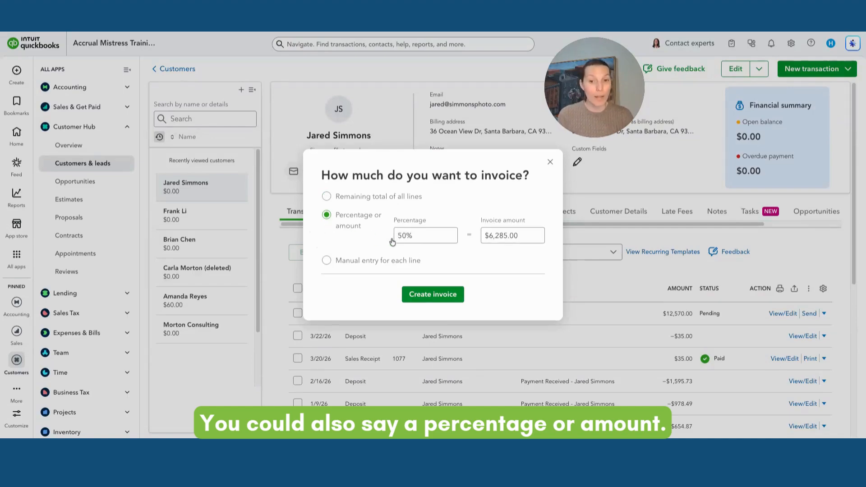
click(422, 239)
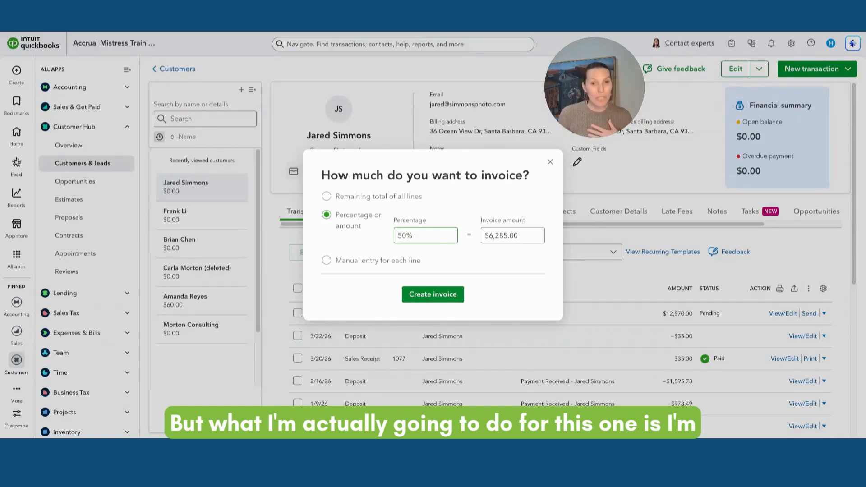
click(329, 261)
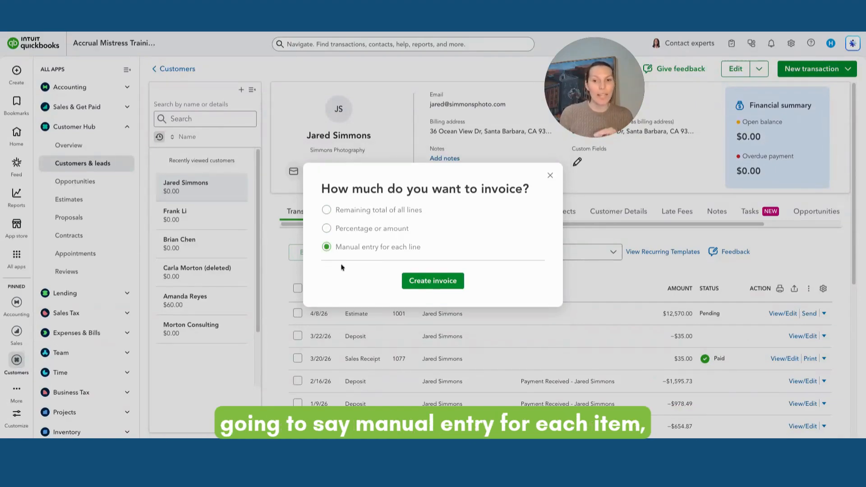
click(454, 288)
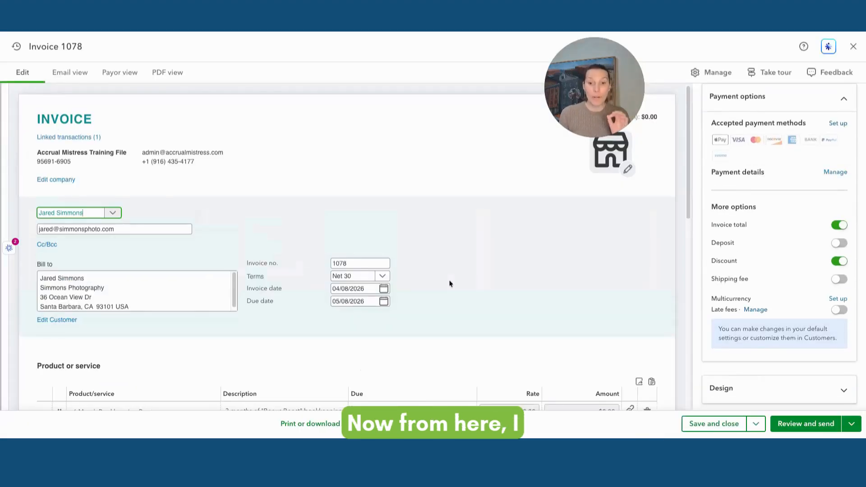
Step: Set the amount due on the invoice's 6 Month Bookkeeping Bootcamp line to 100 percent
scroll(450, 284, down, 3)
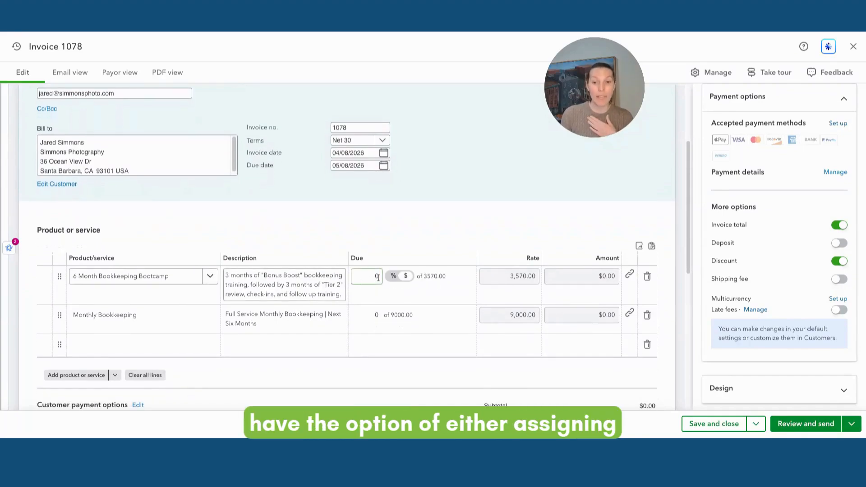
click(394, 277)
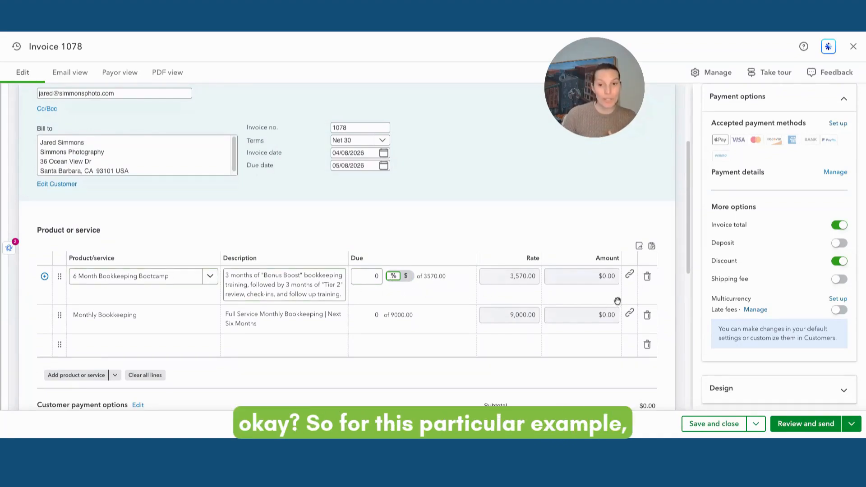
click(377, 276)
drag(374, 277, 380, 276)
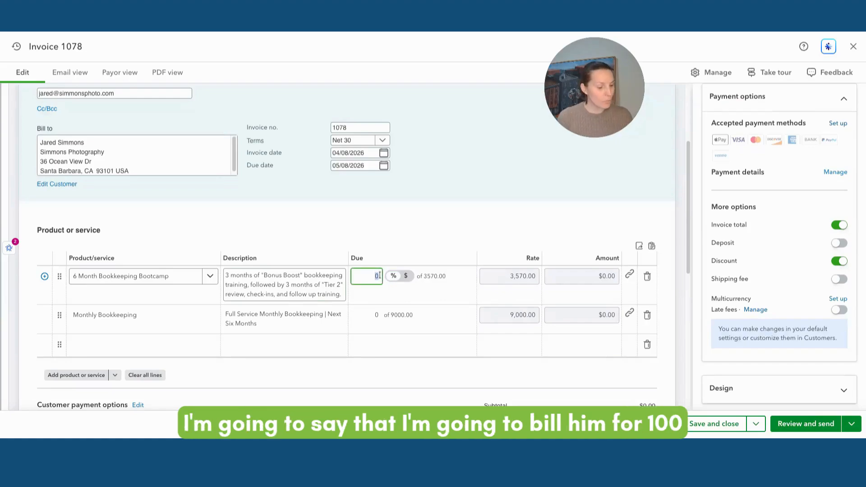
text(100)
key(Tab)
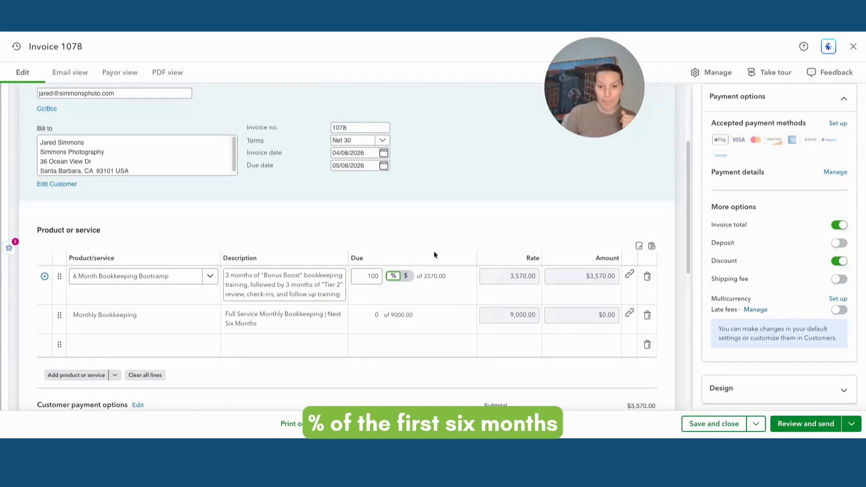
Step: Set the invoice date to 05/01/2026, and save and close the invoice
click(370, 154)
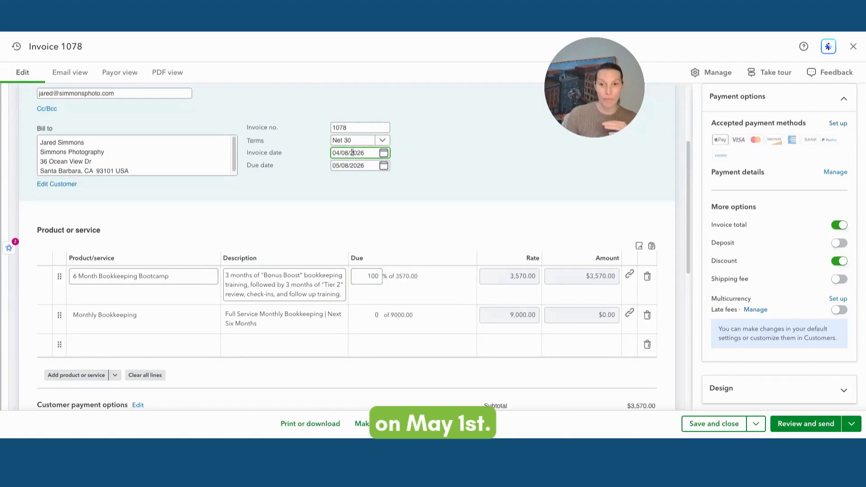
text(0501)
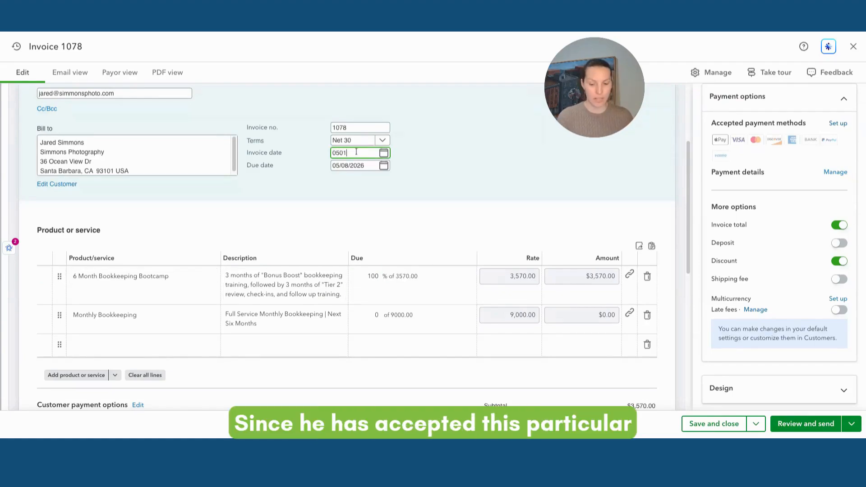
key(Tab)
click(468, 165)
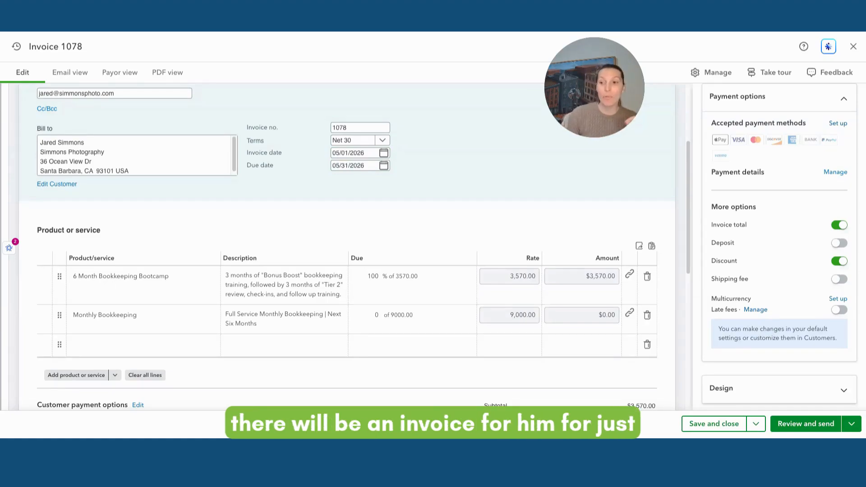
scroll(466, 266, up, 1)
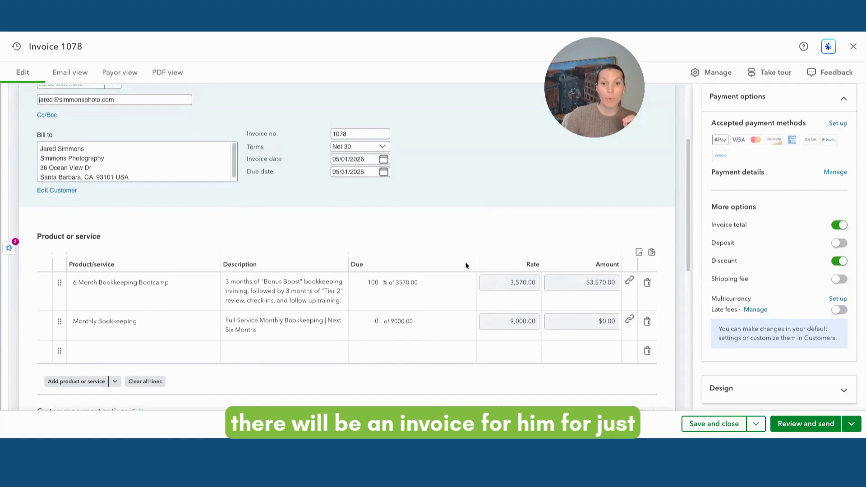
click(301, 301)
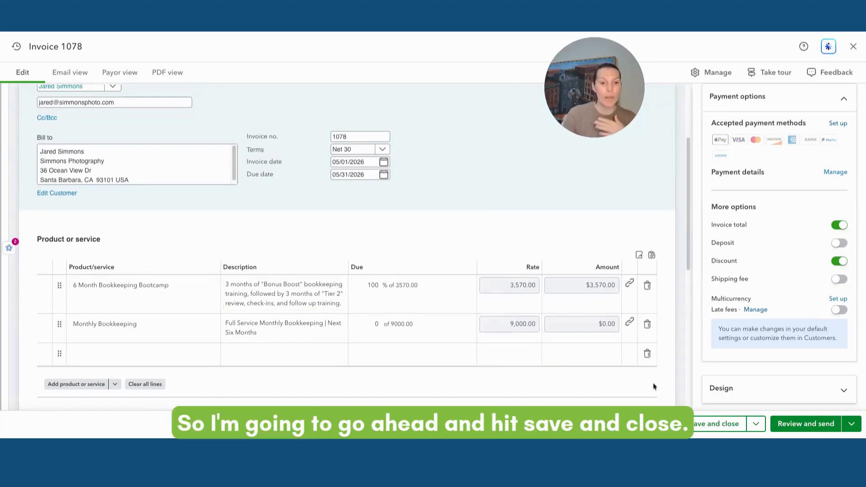
click(712, 428)
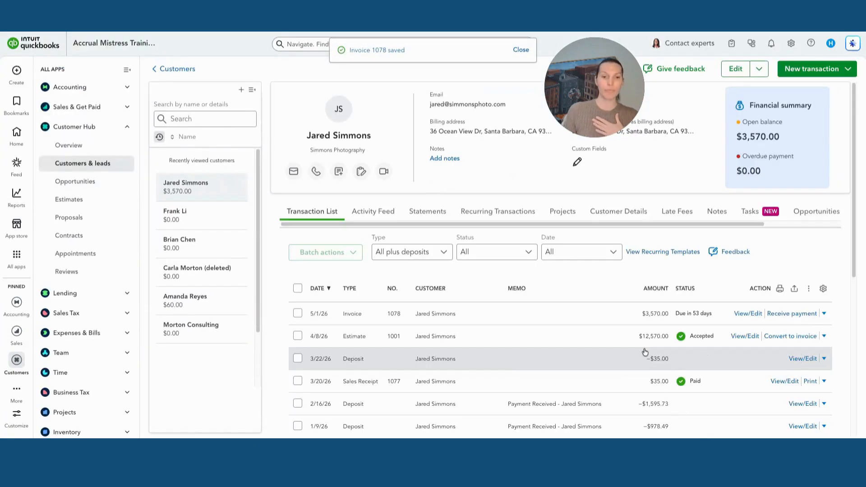
Step: Convert the customer's accepted estimate to another invoice, using manual entry for each line as the amount to invoice
scroll(645, 353, down, 2)
scroll(645, 353, down, 2)
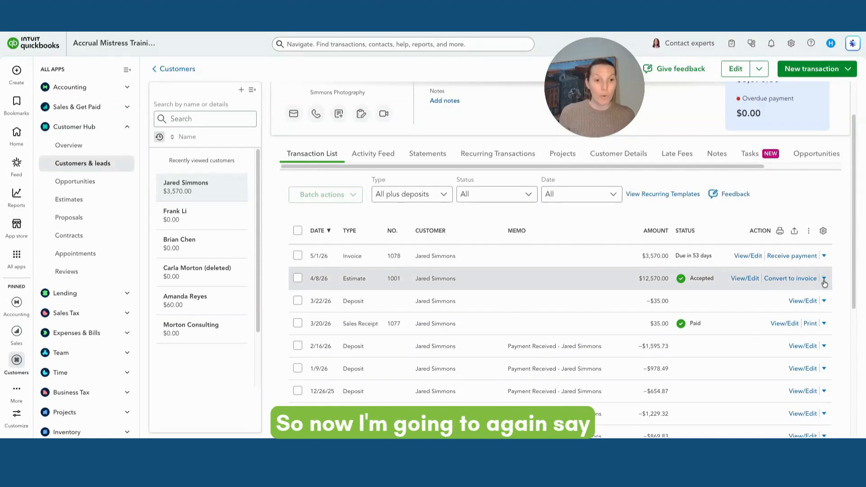
click(805, 280)
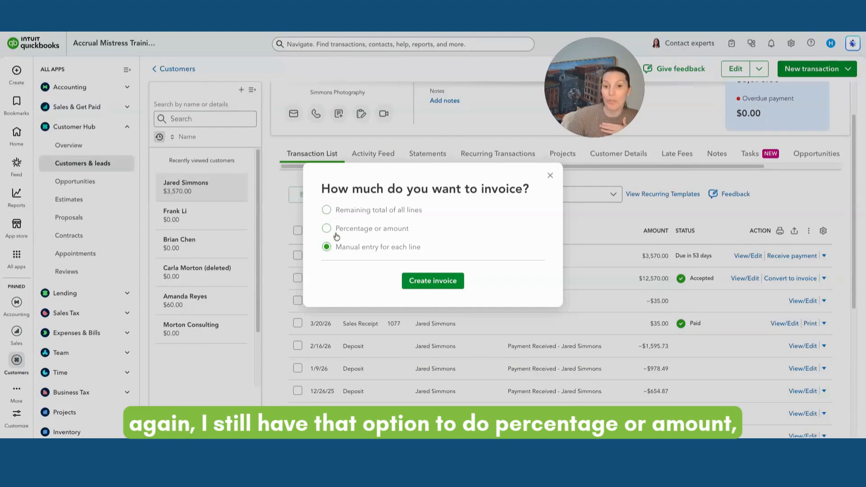
click(434, 284)
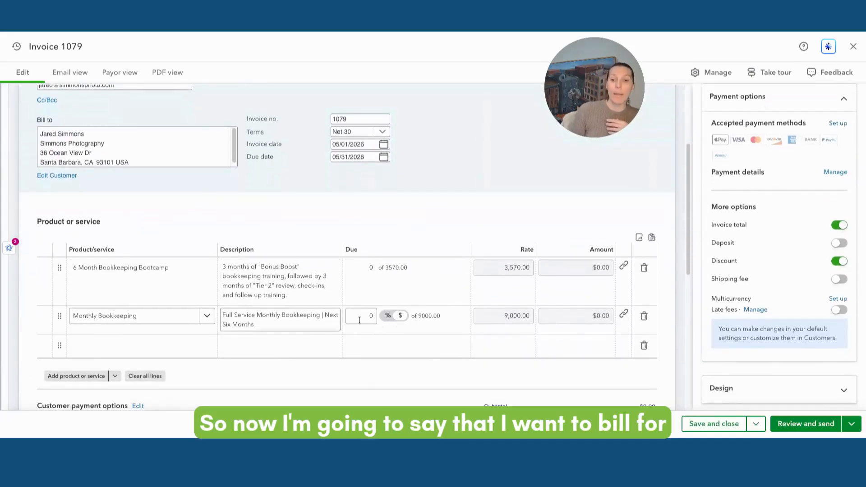
Step: Set the amount due on the invoice's Monthly Bookkeeping line to $1,500
click(358, 320)
text(18)
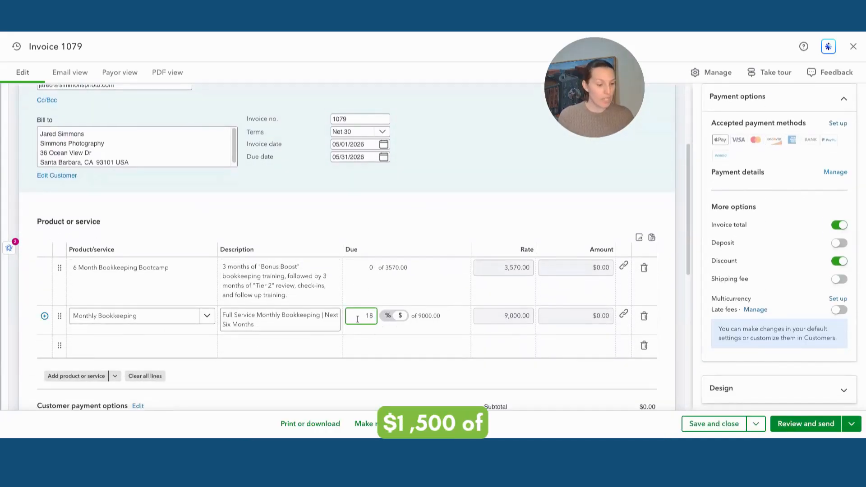
text(500...)
key(Tab)
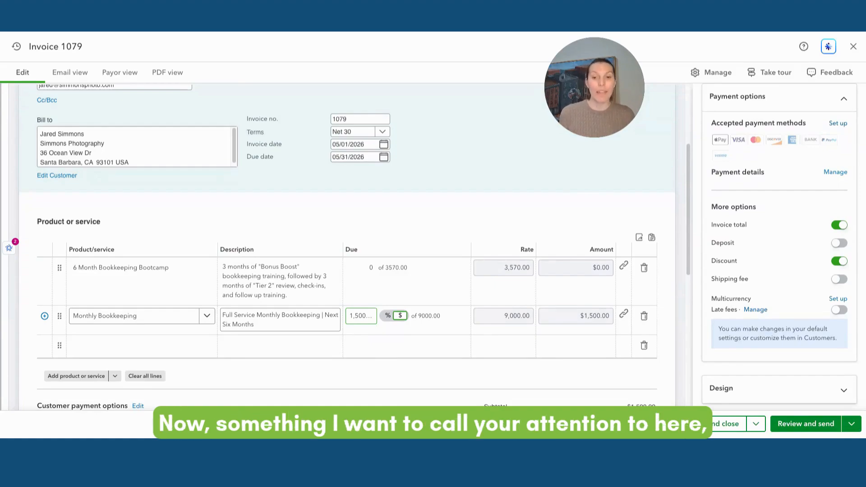
click(367, 269)
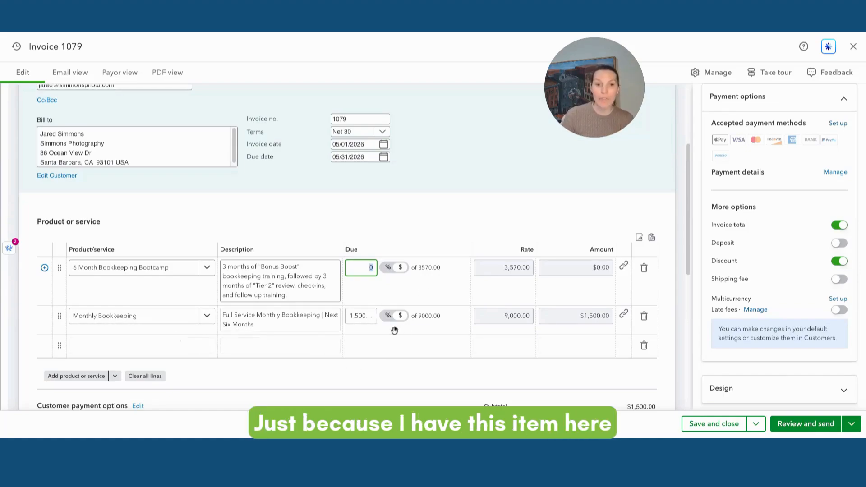
Step: Add the Monthly, Quarterly, & Annual Bookkeeping Checklist product as a new line on the invoice and save it
scroll(397, 332, down, 1)
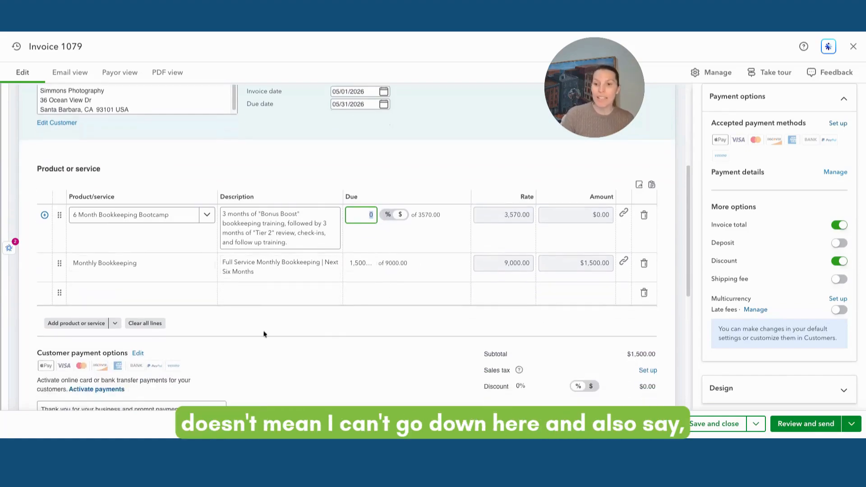
click(170, 300)
click(197, 300)
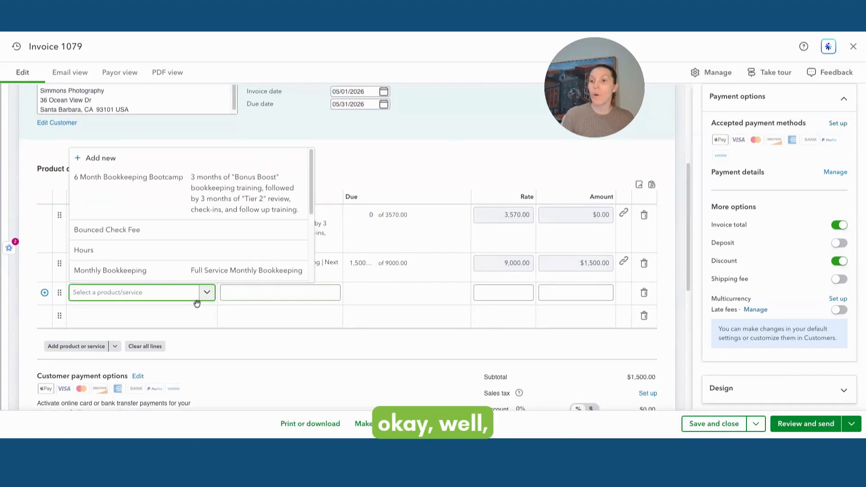
scroll(193, 273, down, 5)
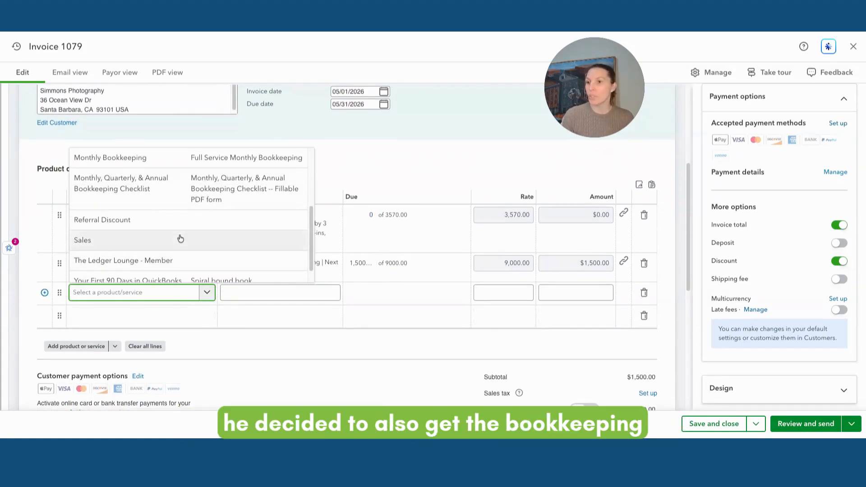
click(176, 183)
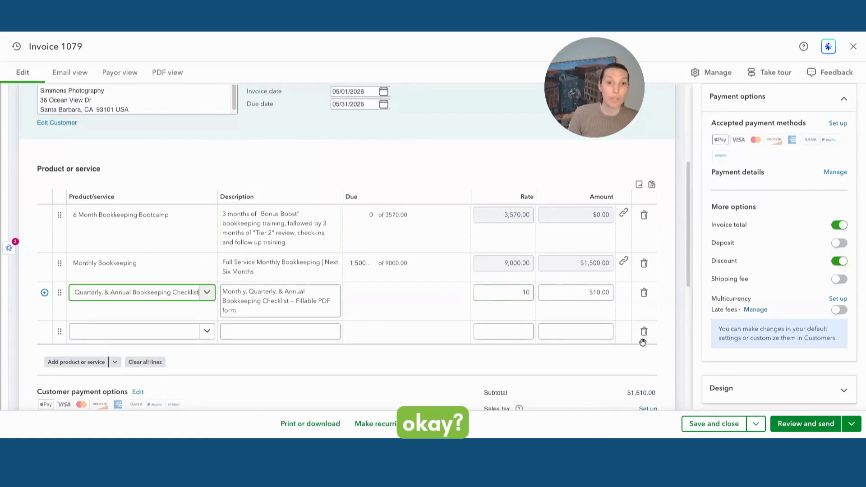
scroll(433, 383, down, 1)
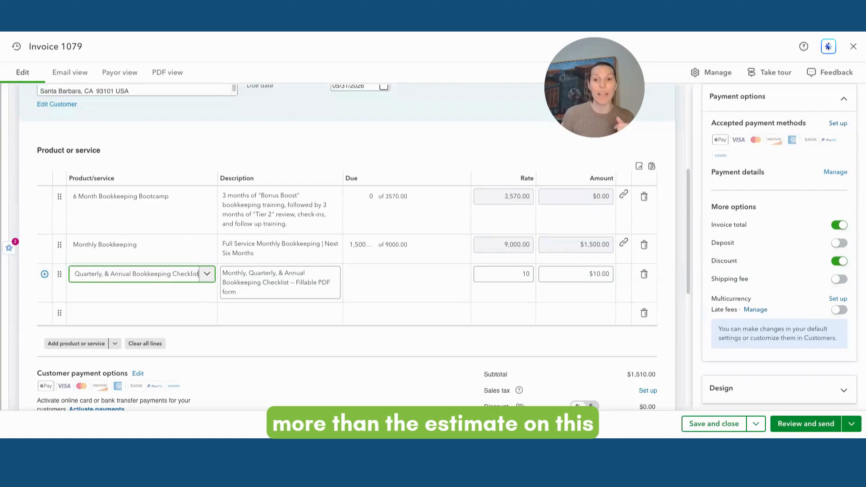
click(578, 220)
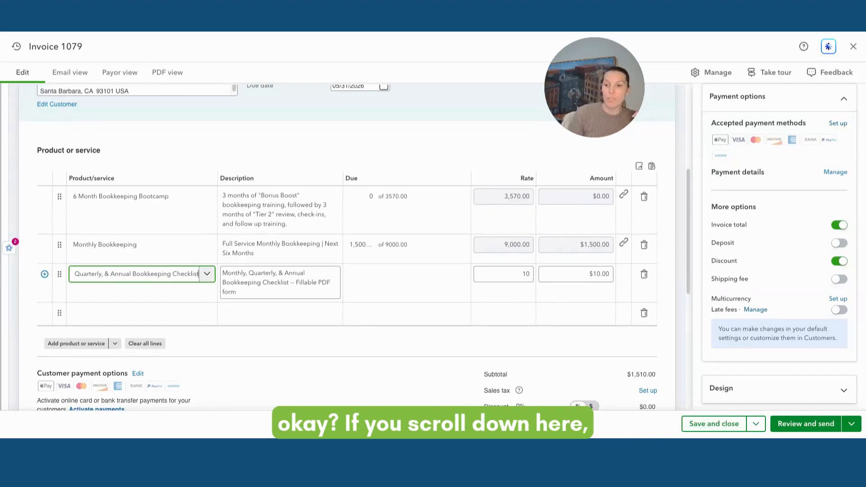
scroll(416, 329, down, 7)
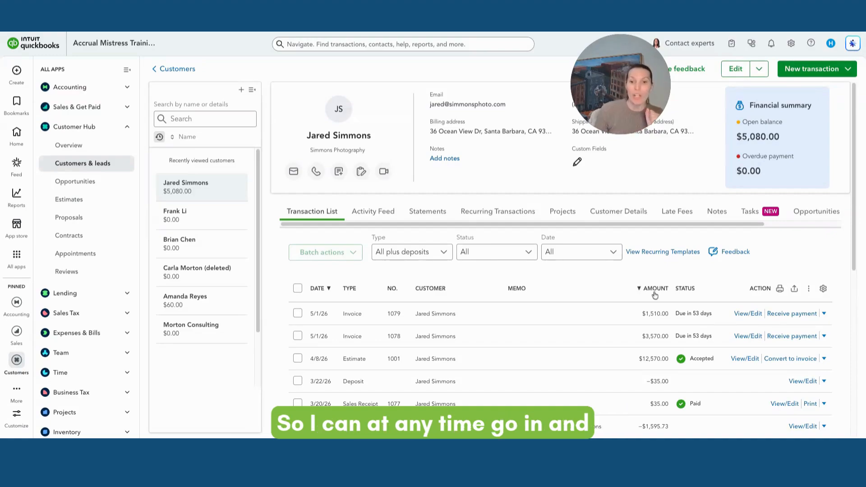
Step: Open the customer's accepted estimate for editing and examine the invoiced, remaining and converted columns of each line
click(602, 361)
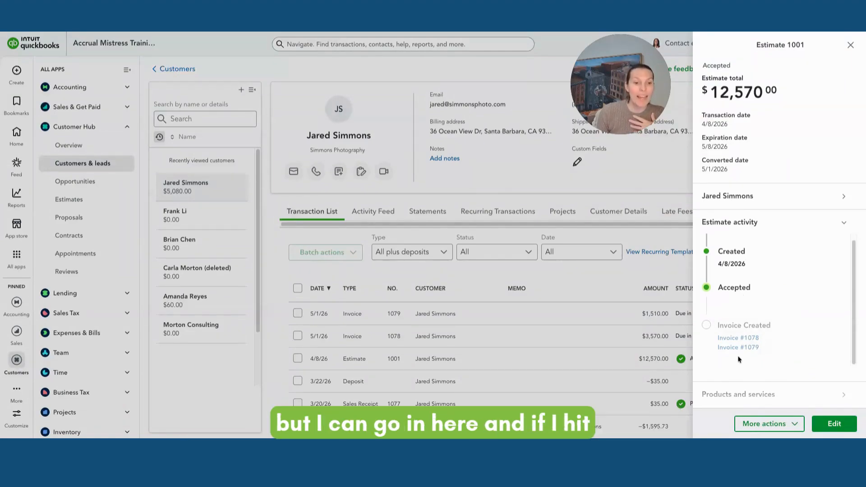
click(830, 428)
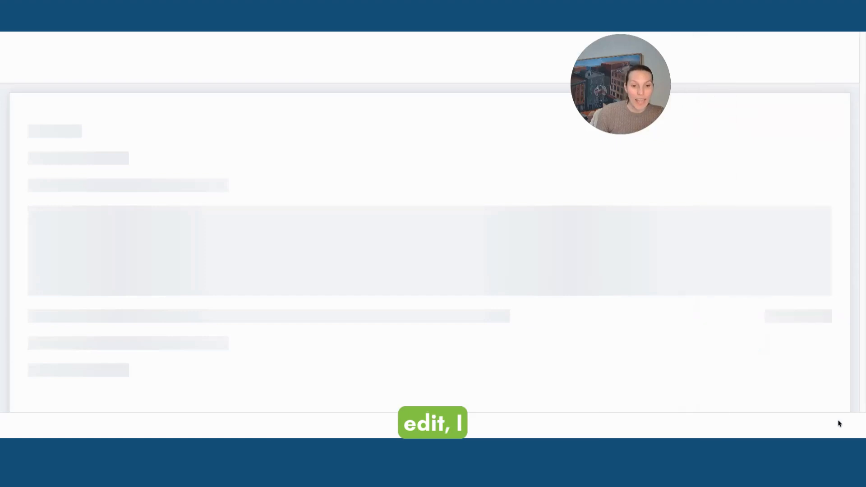
scroll(481, 334, down, 5)
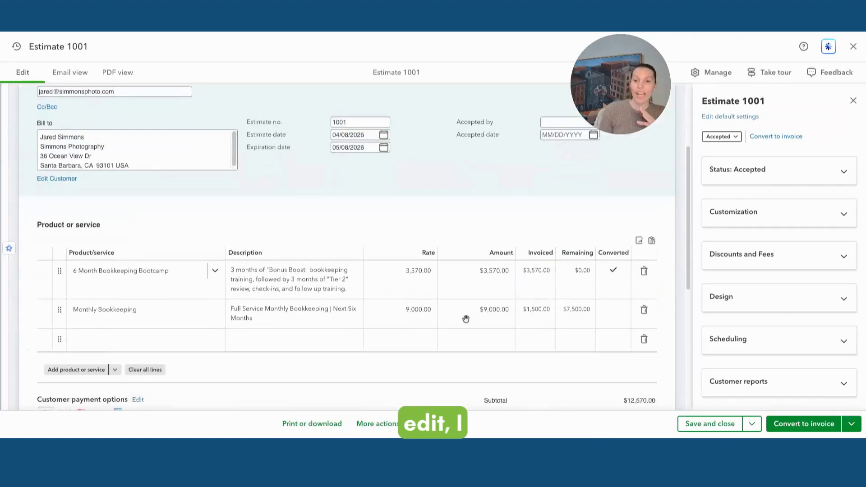
click(324, 217)
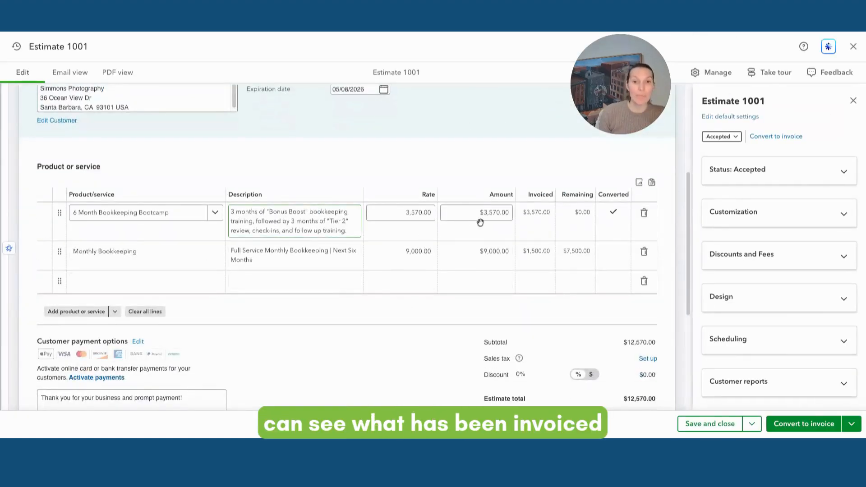
click(576, 242)
click(526, 206)
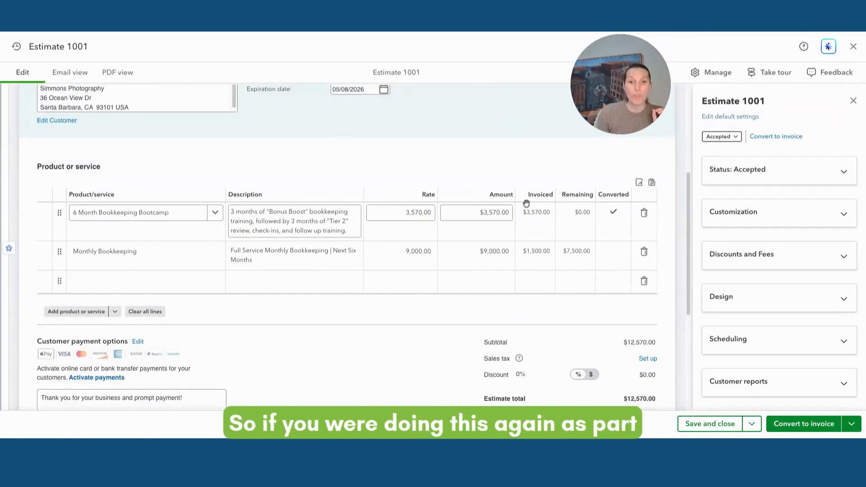
scroll(528, 221, up, 1)
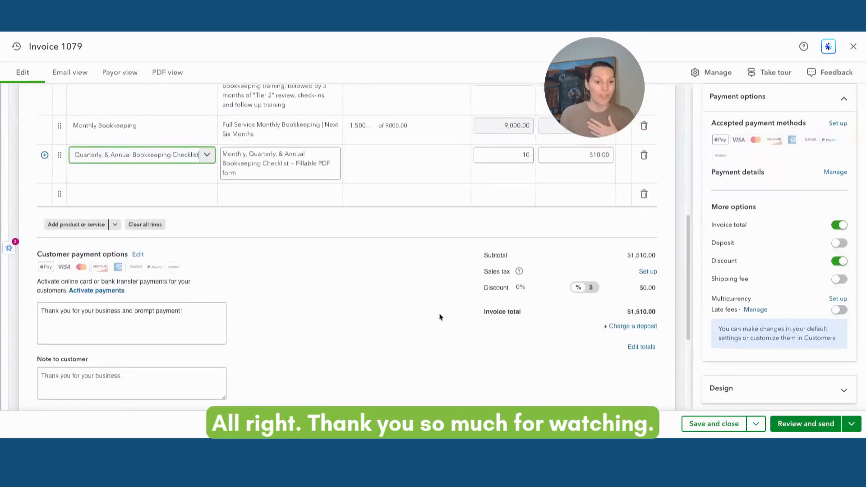
scroll(441, 316, up, 2)
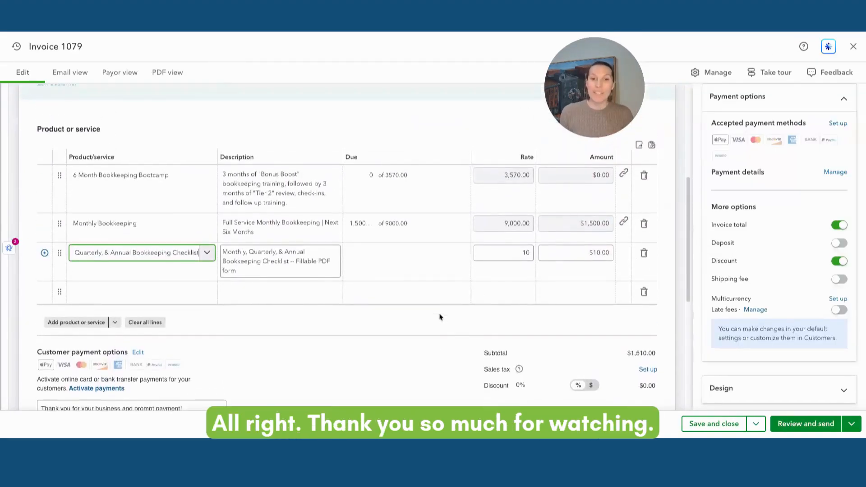